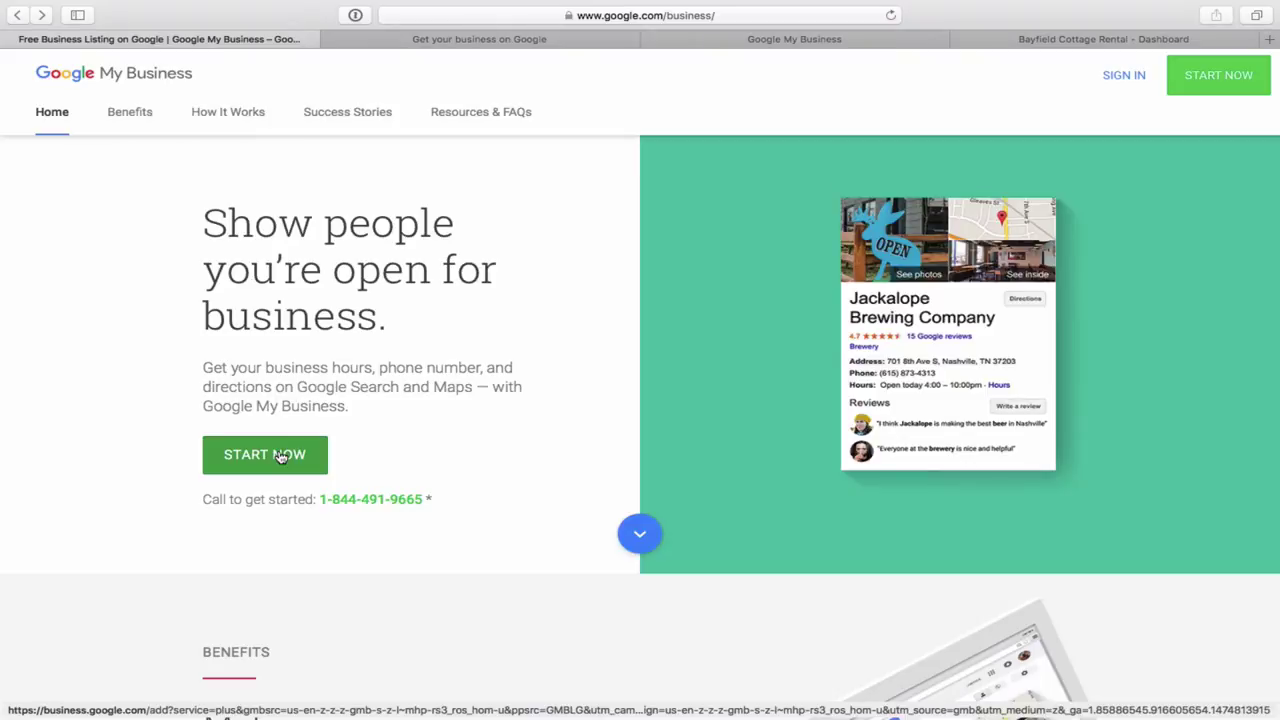
Step: Start setting up a business listing and search for "Drippy Plumbing"
click(267, 457)
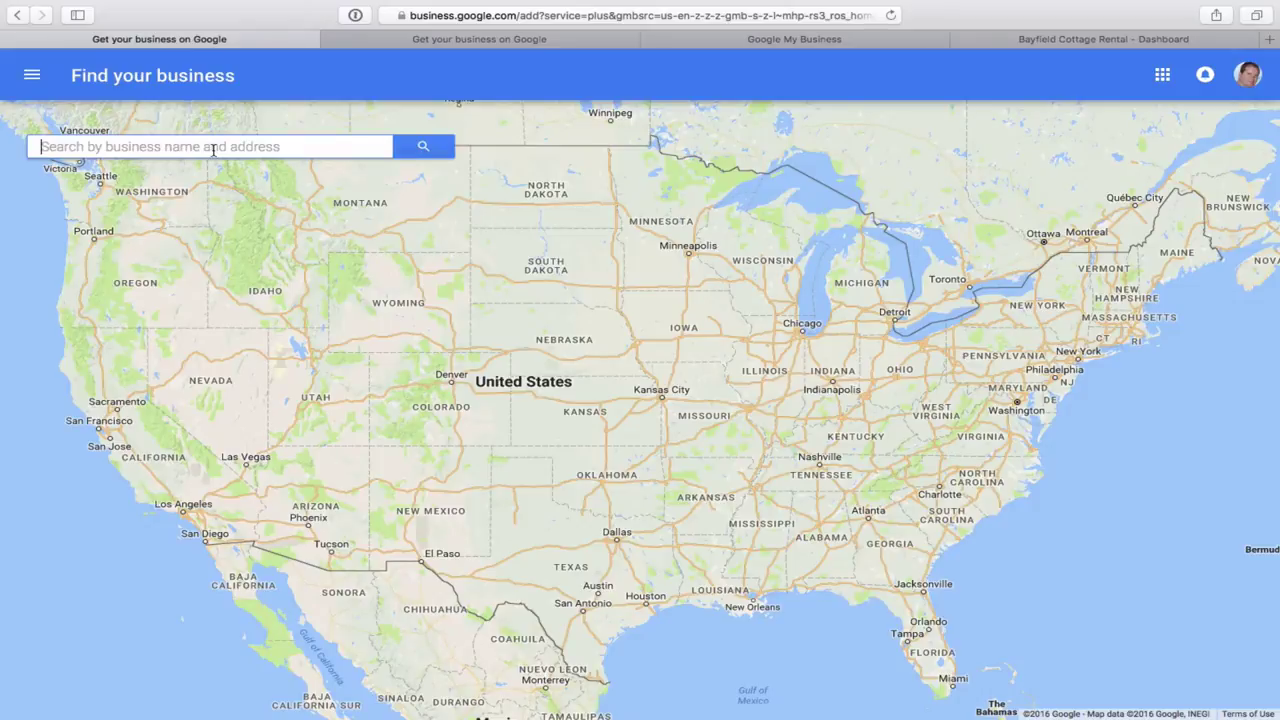
text(Drippy)
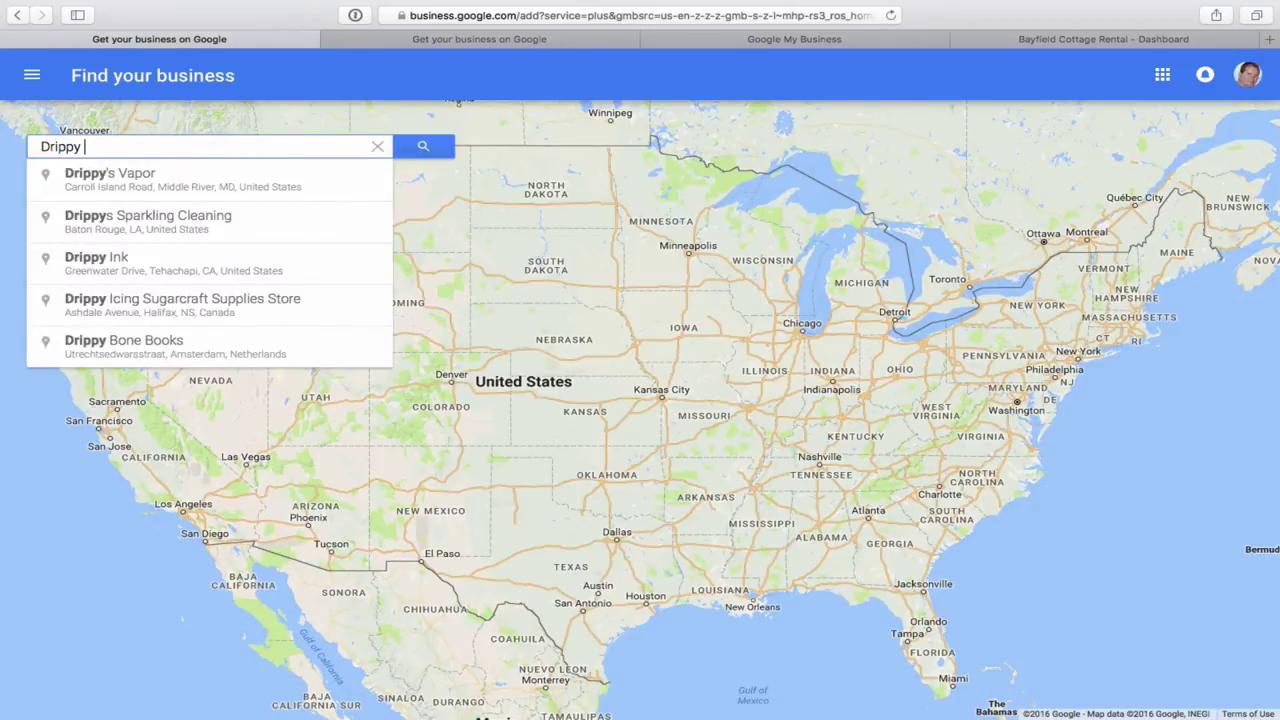
text( Plumb)
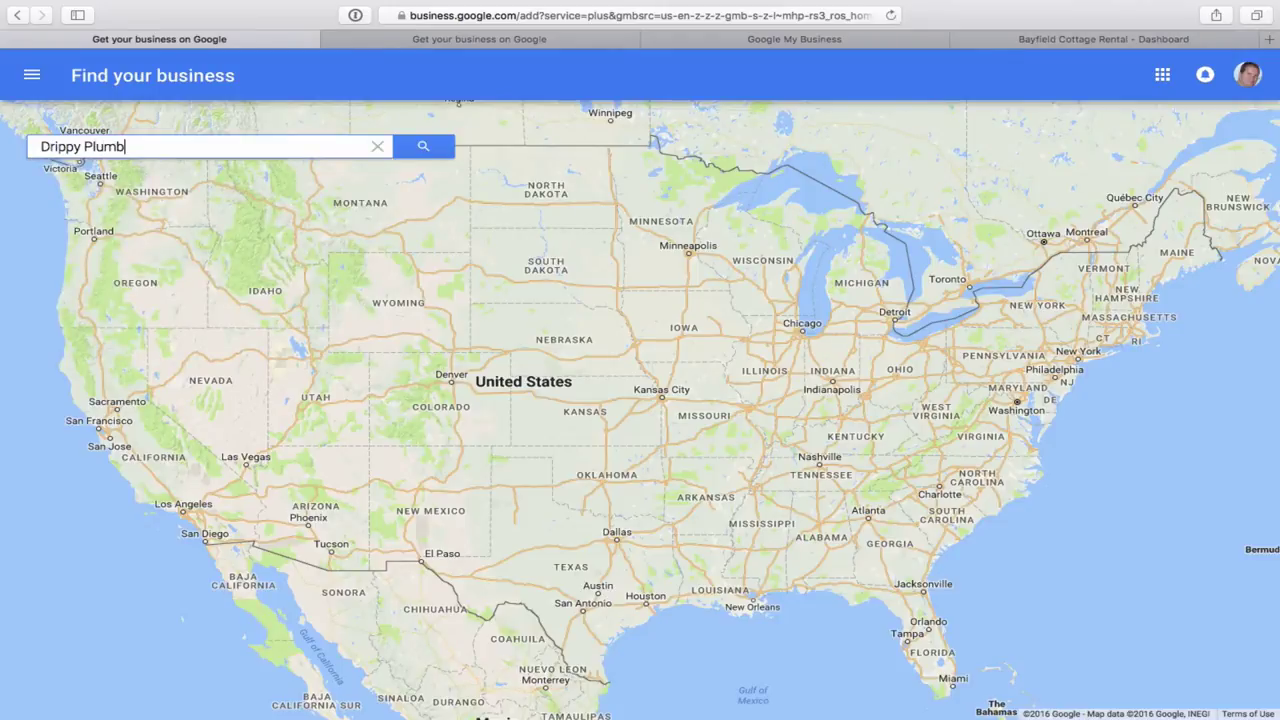
text(ing)
click(428, 152)
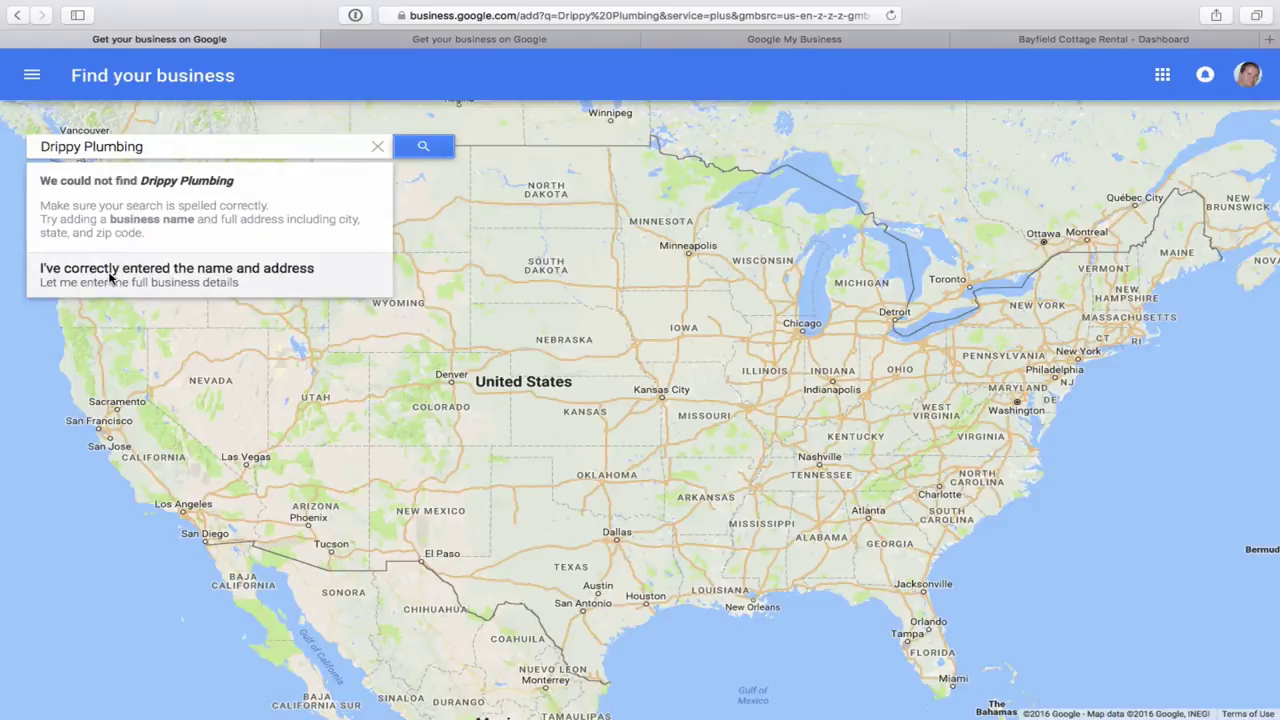
Step: Choose to enter the full business details manually and set the business name to "Drippy Plumbing"
click(152, 271)
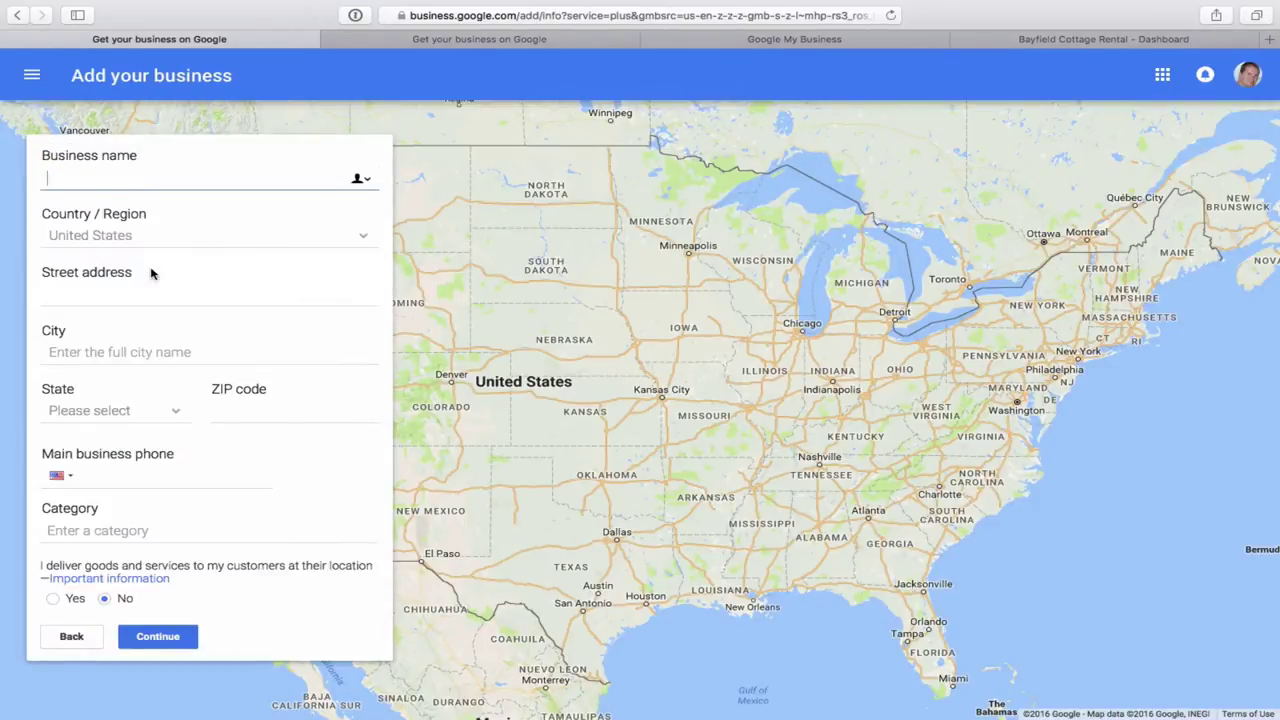
click(106, 184)
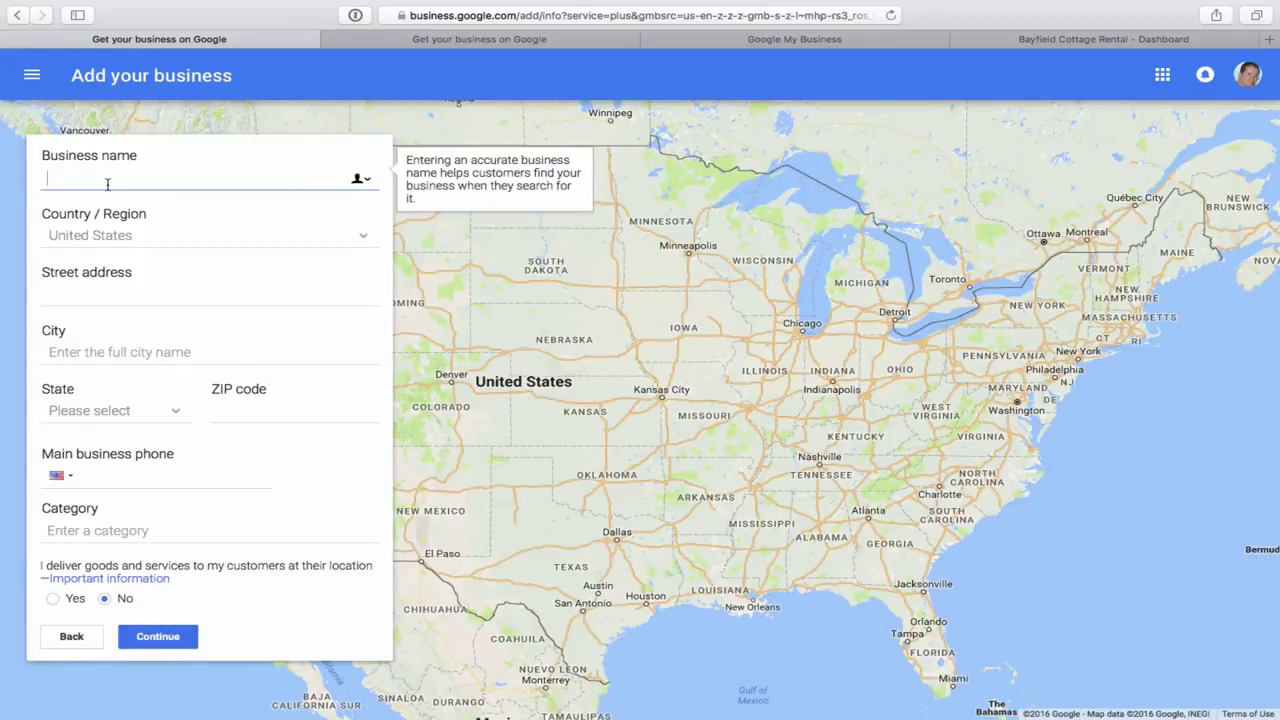
text(Drippy Plumbing)
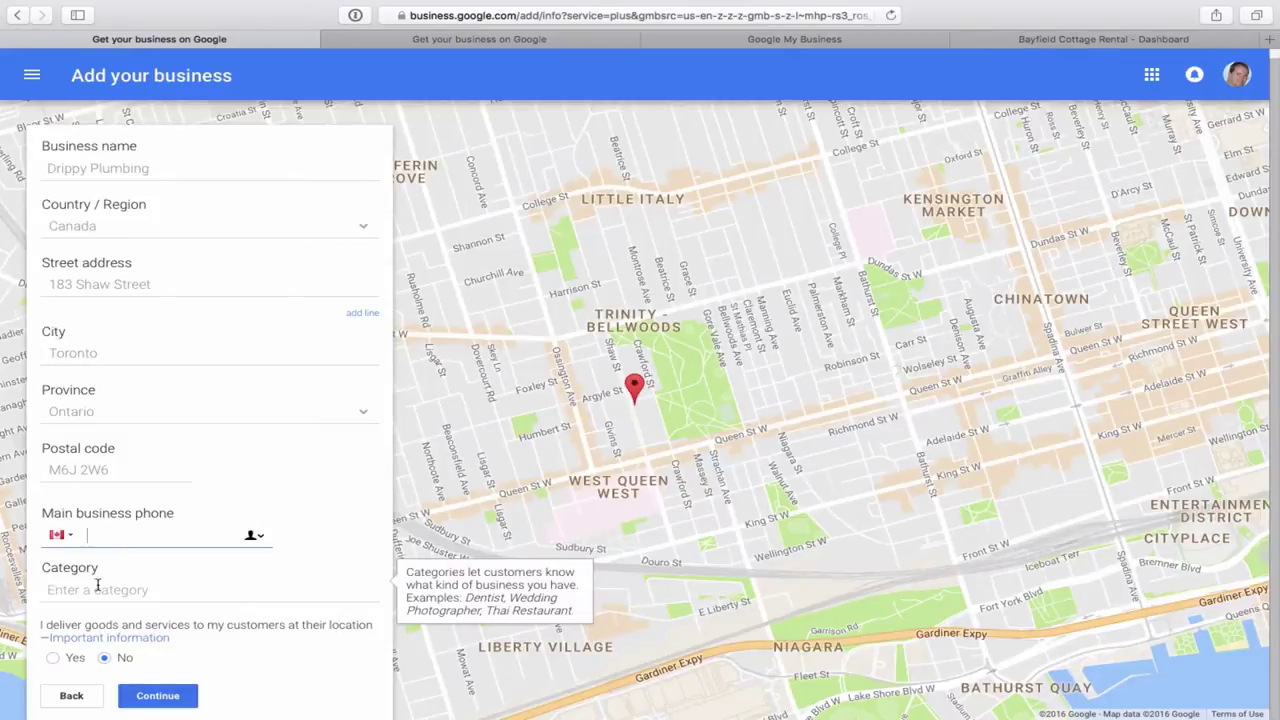
Step: Try looking up business categories matching "plumb", and clear the entry back to its first letter
click(100, 588)
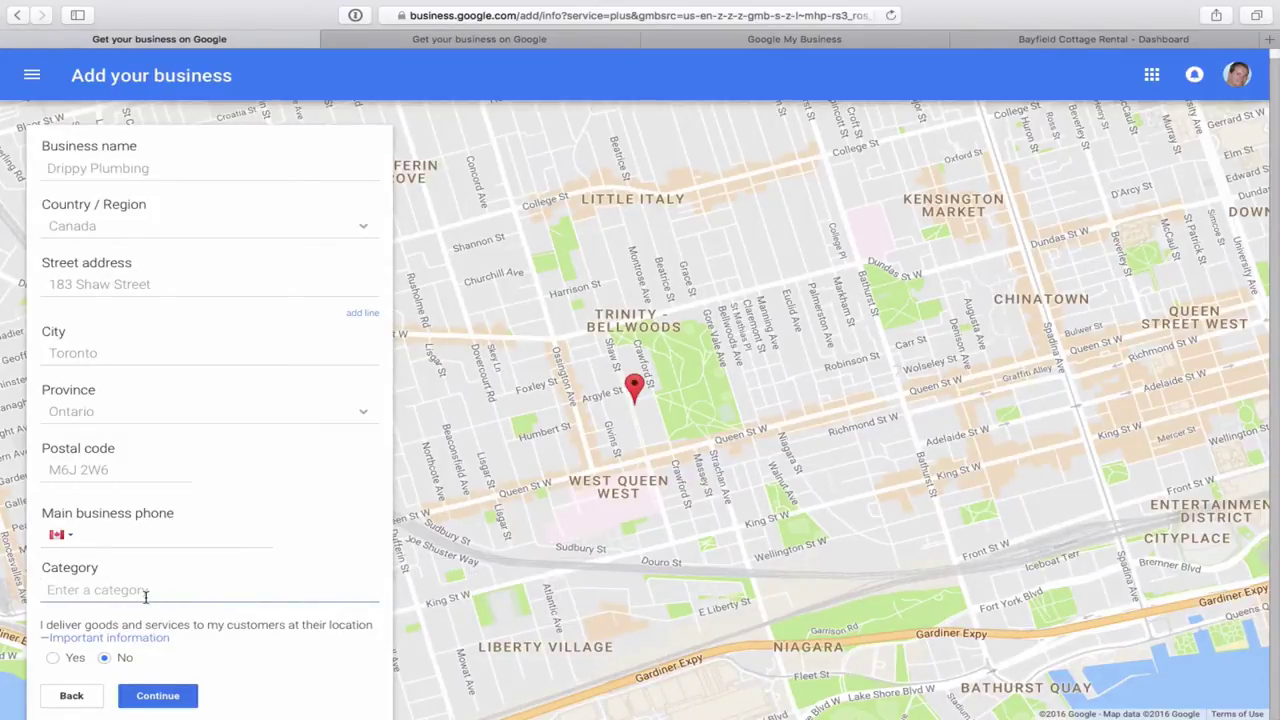
text(pl)
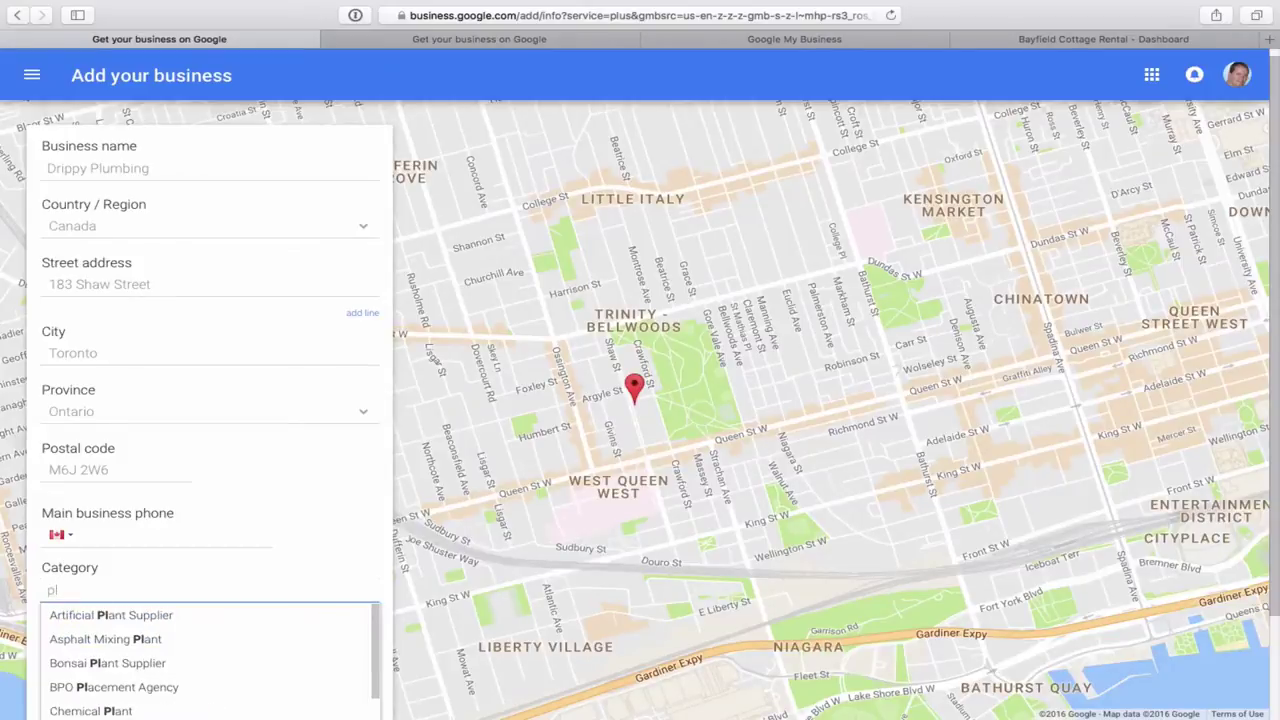
text(umb)
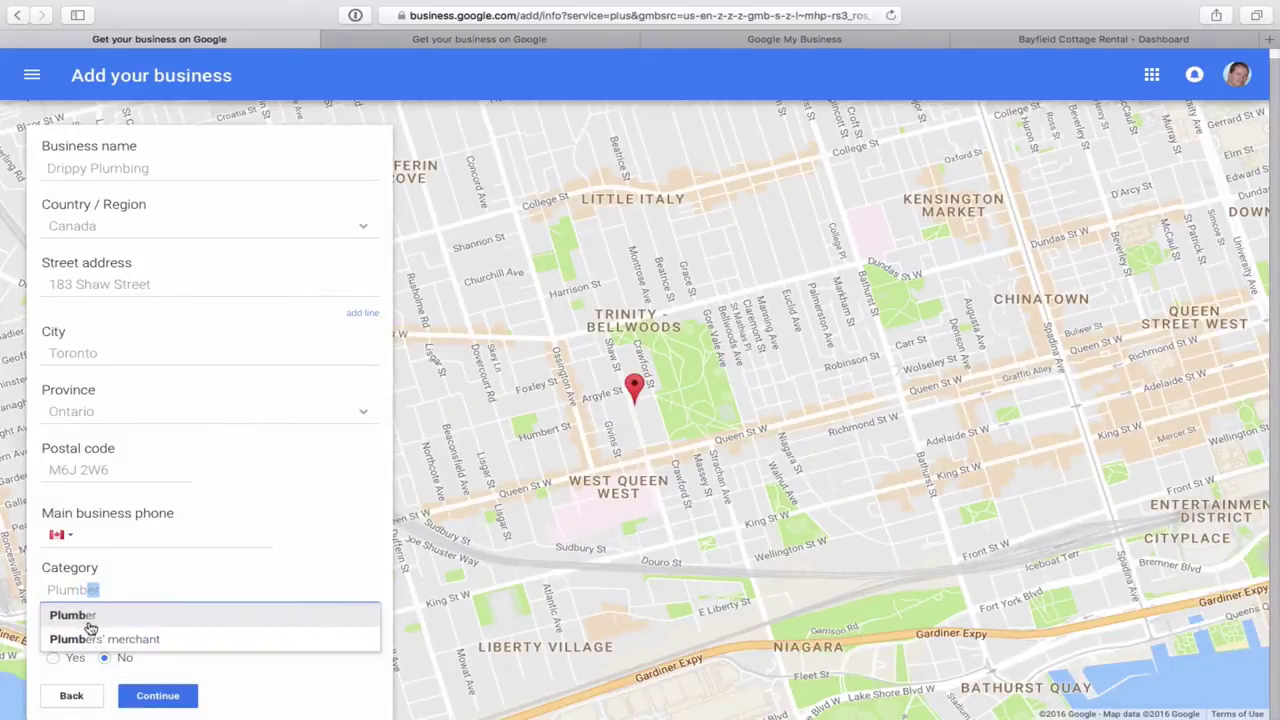
mouse_move(106, 596)
key(BackSpace)
key(BackSpace)
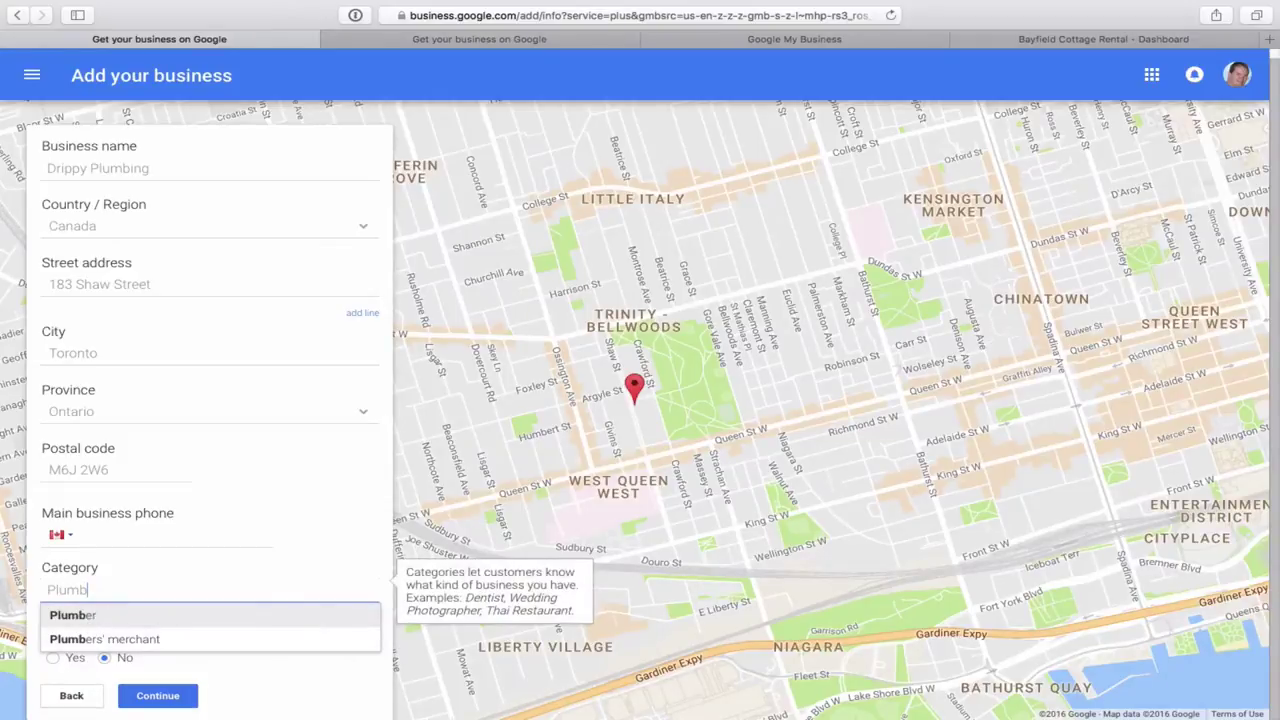
key(BackSpace)
key(BackSpace)
key(BackSpace)
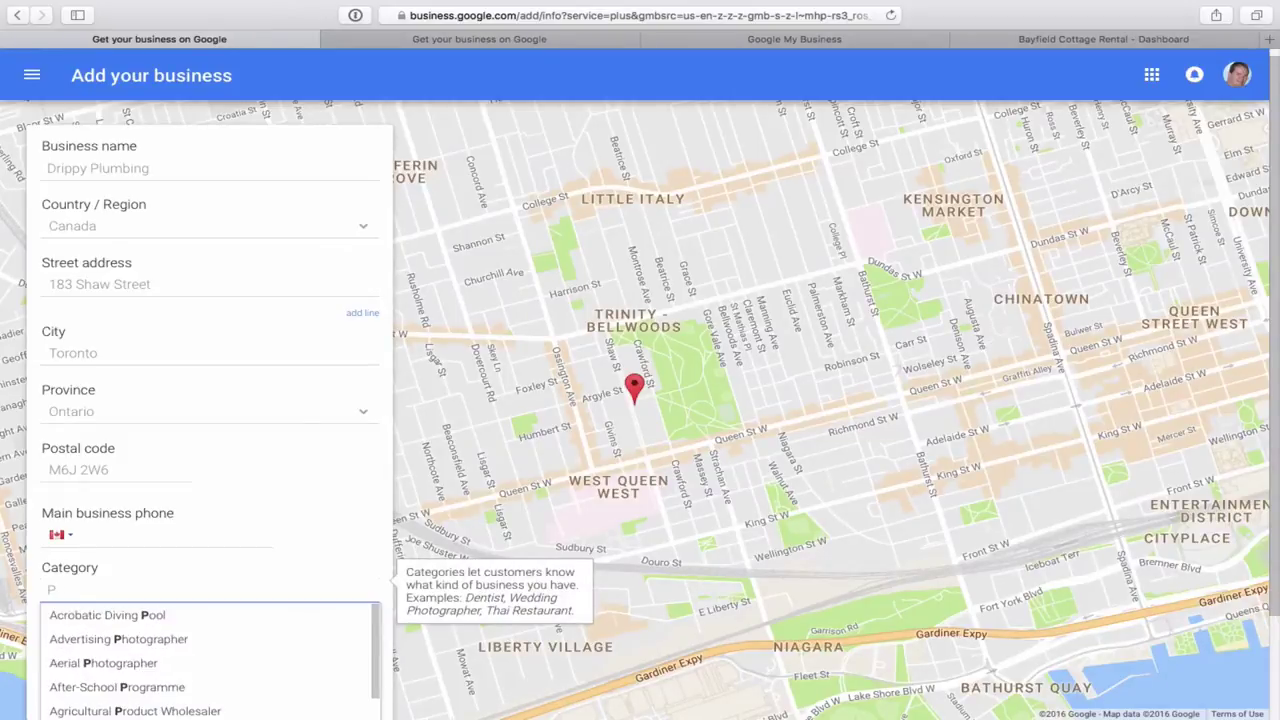
Step: Try "Painter" as the business category and erase it
text(aint)
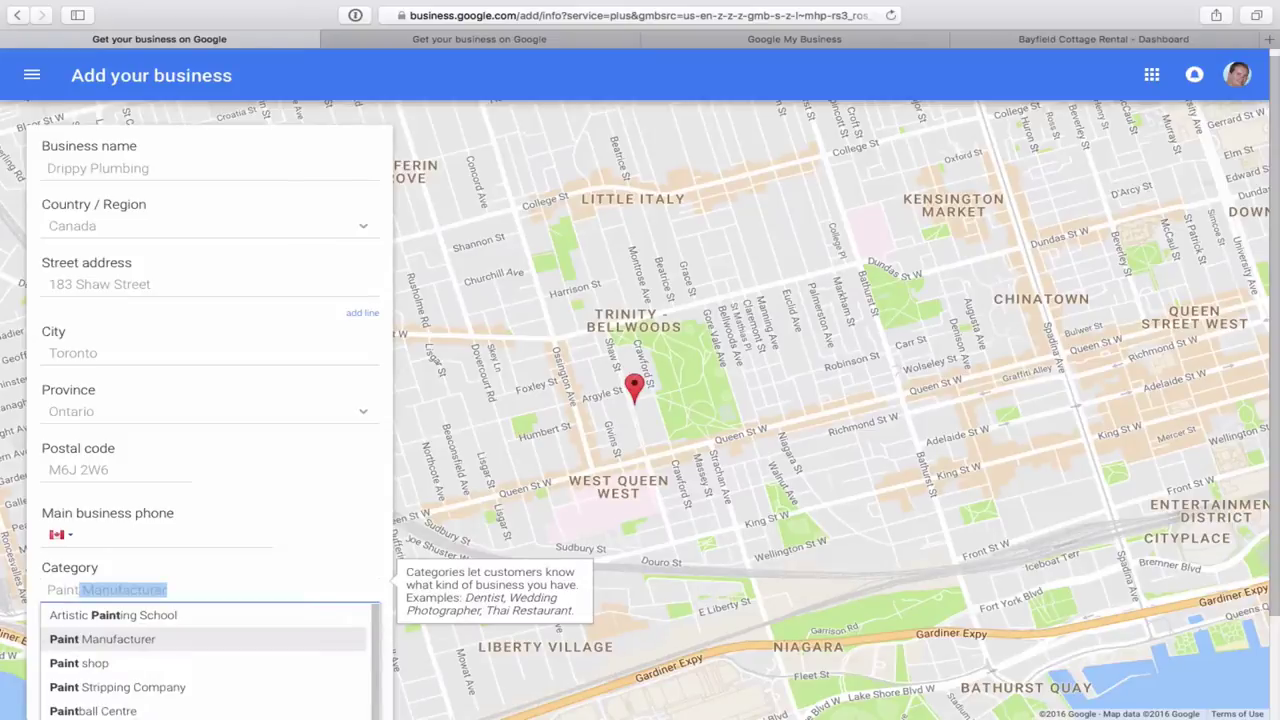
text(er)
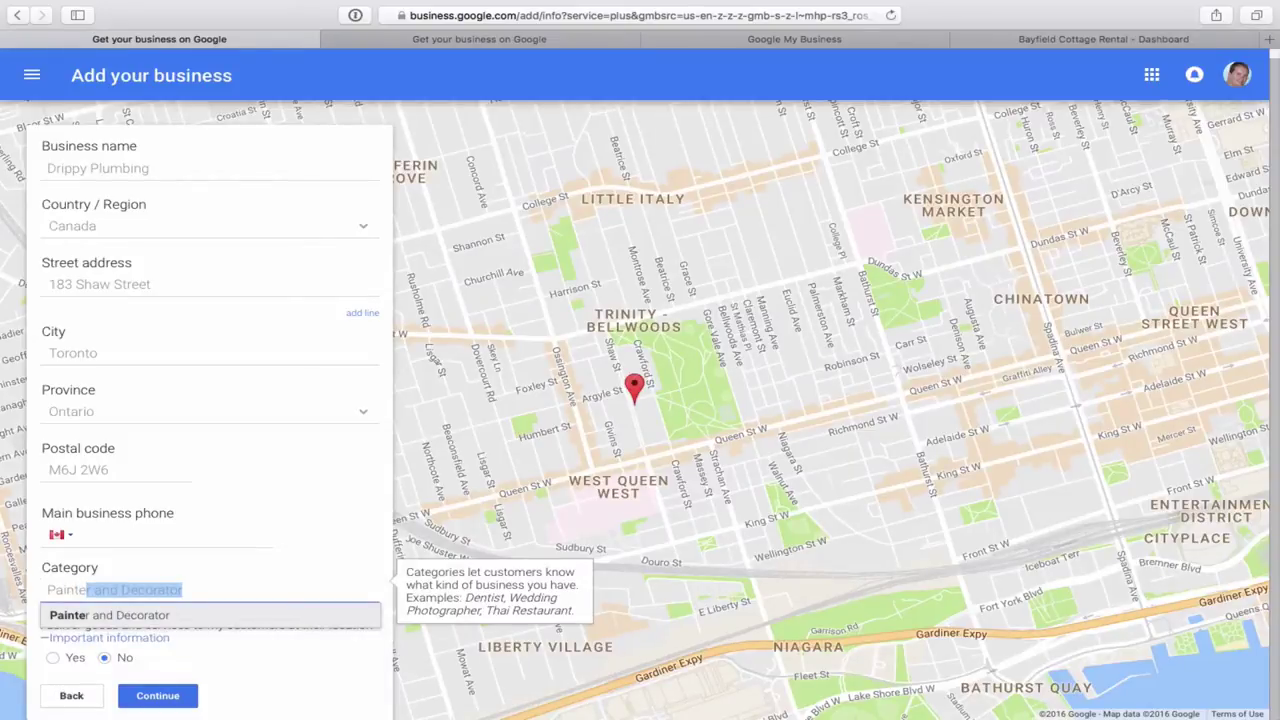
key(BackSpace)
key(BackSpace)
key(BackSpace)
key(BackSpace)
key(BackSpace)
key(BackSpace)
key(BackSpace)
key(BackSpace)
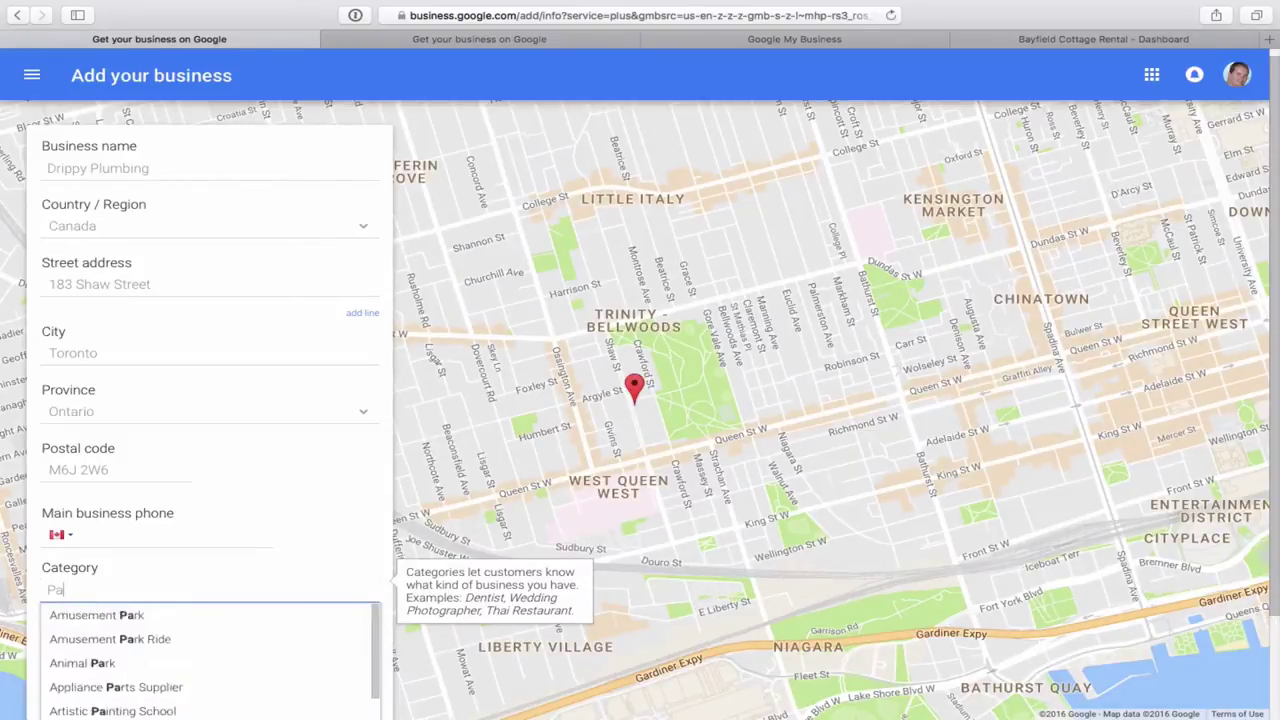
Step: Browse the category suggestions for "rest" and clear the entry
text(rest)
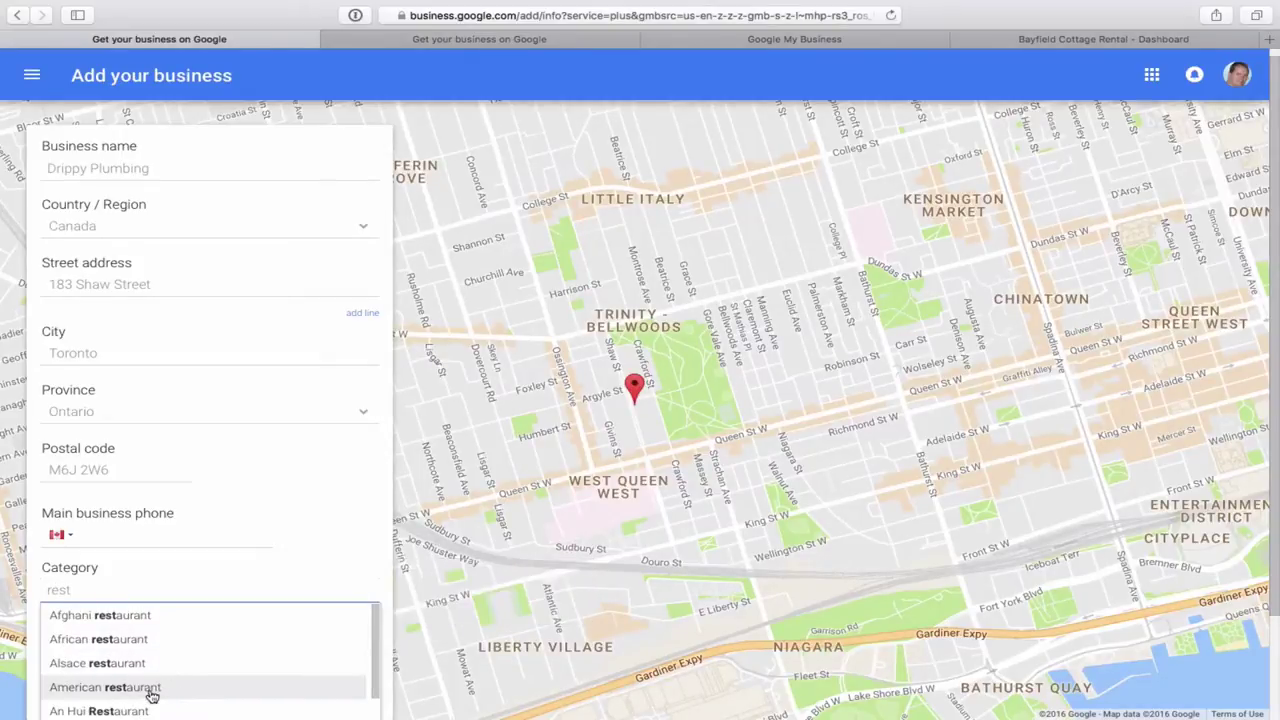
scroll(152, 695, down, 2)
scroll(152, 695, up, 3)
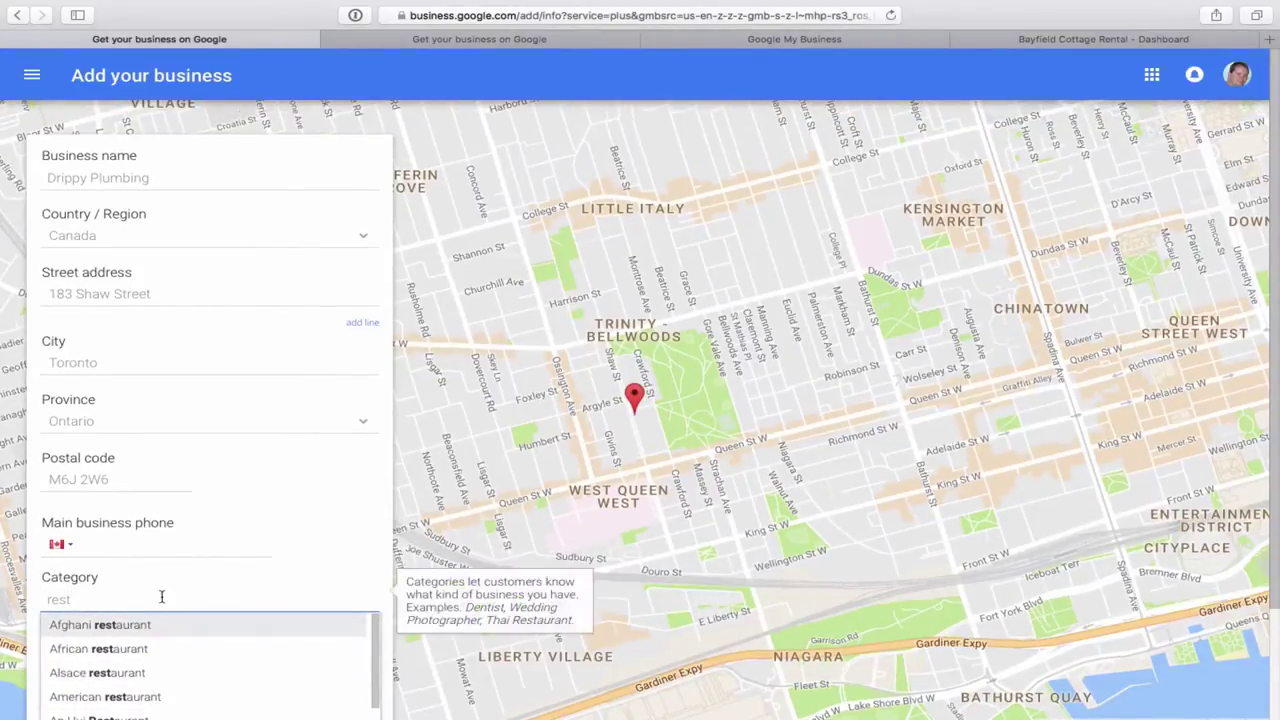
key(BackSpace)
key(BackSpace)
key(BackSpace)
key(BackSpace)
Step: Set the category to Plumber, and submit the form with delivery of goods and services at the customers' location set to Yes
text(p)
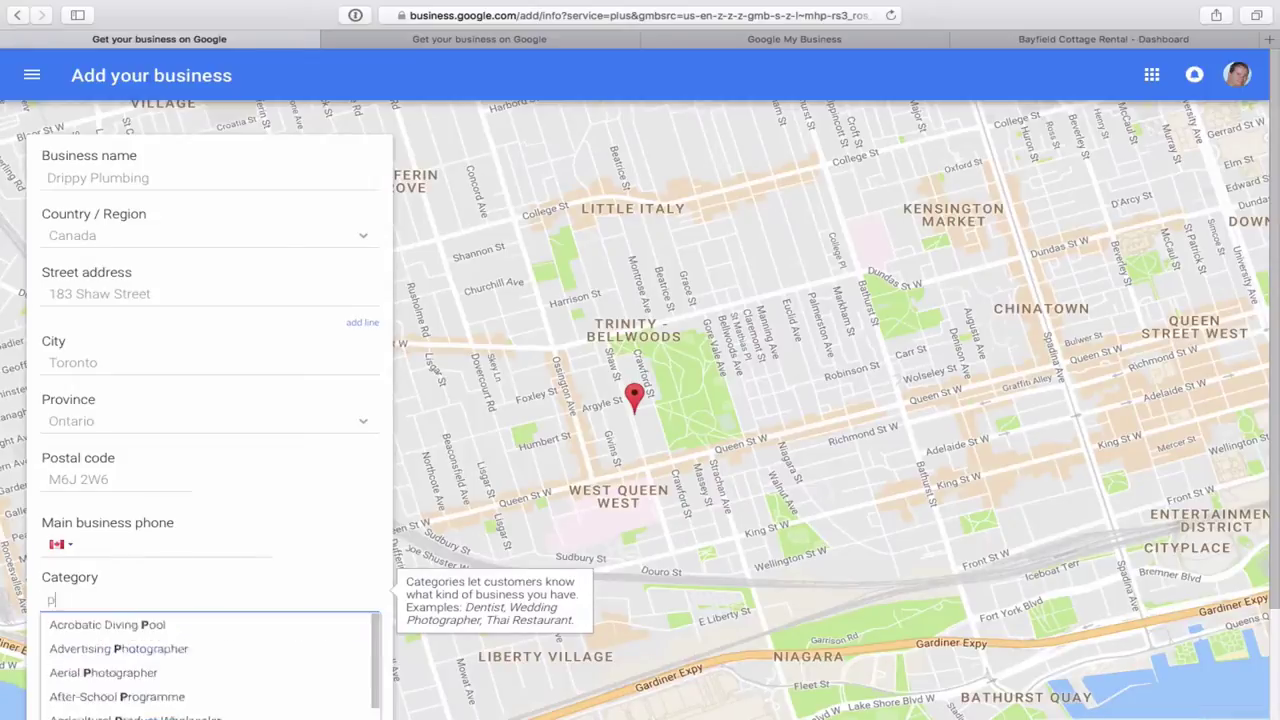
text(lumber)
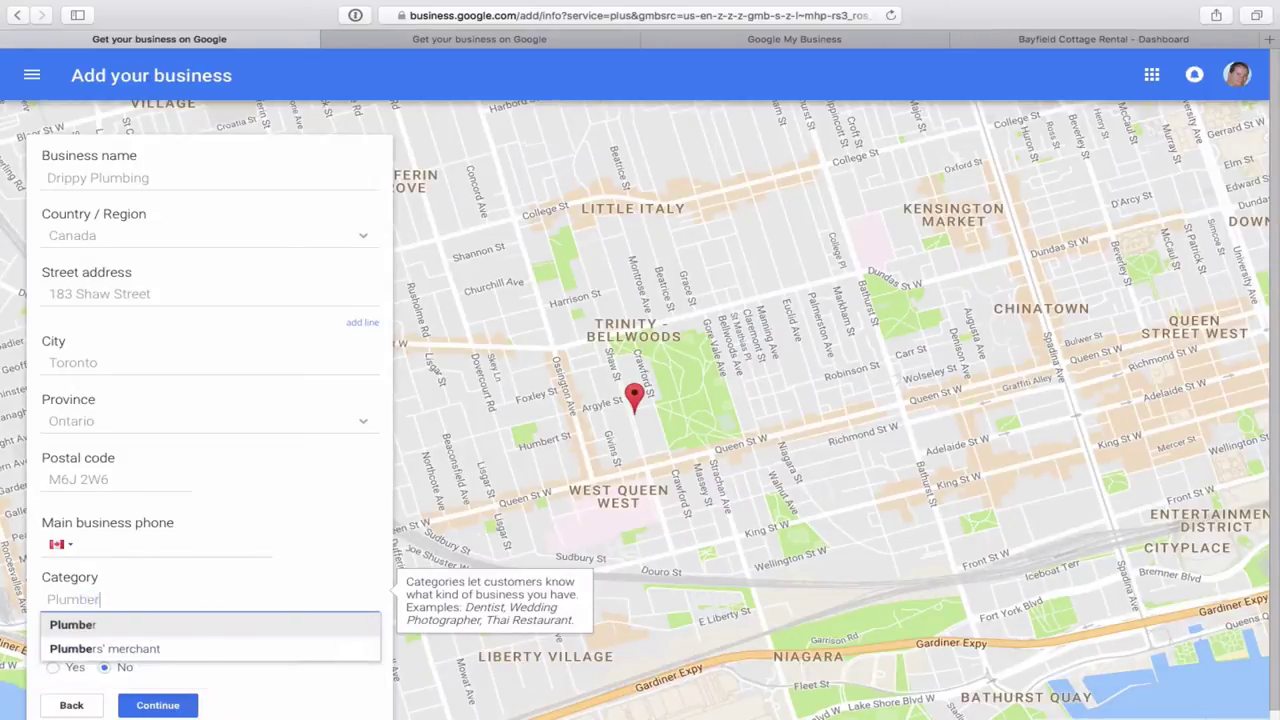
click(96, 628)
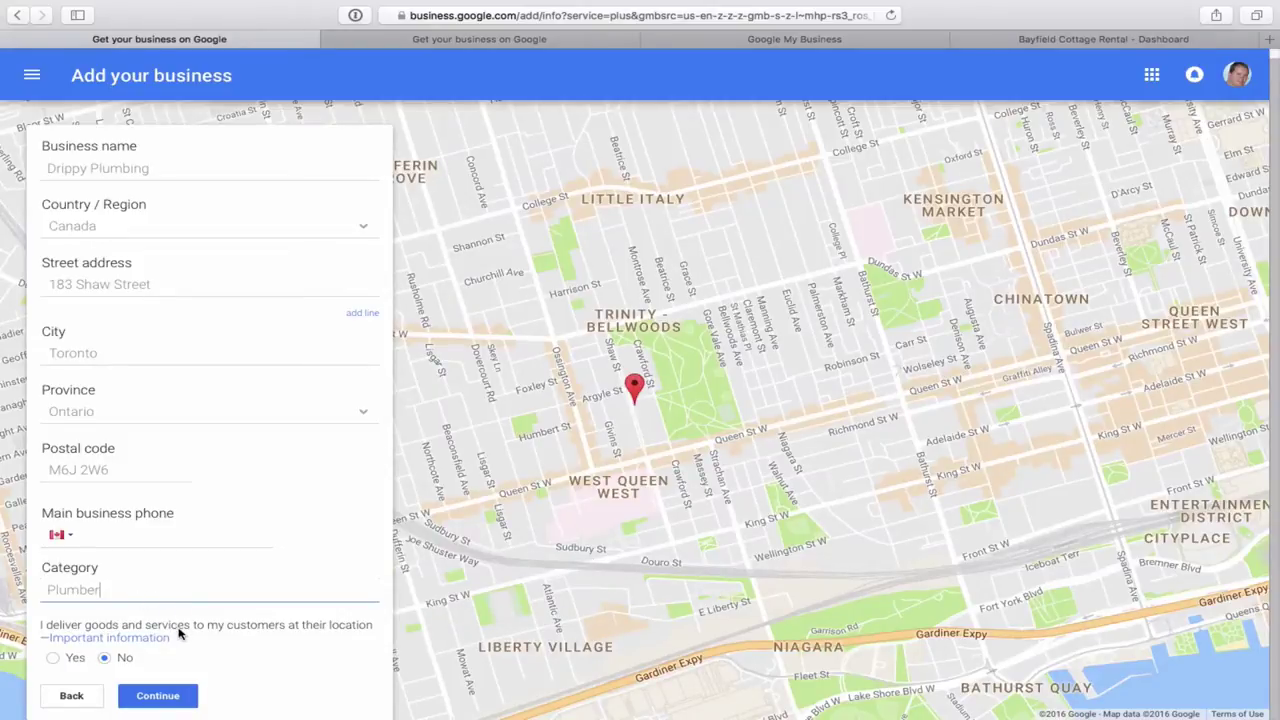
click(53, 659)
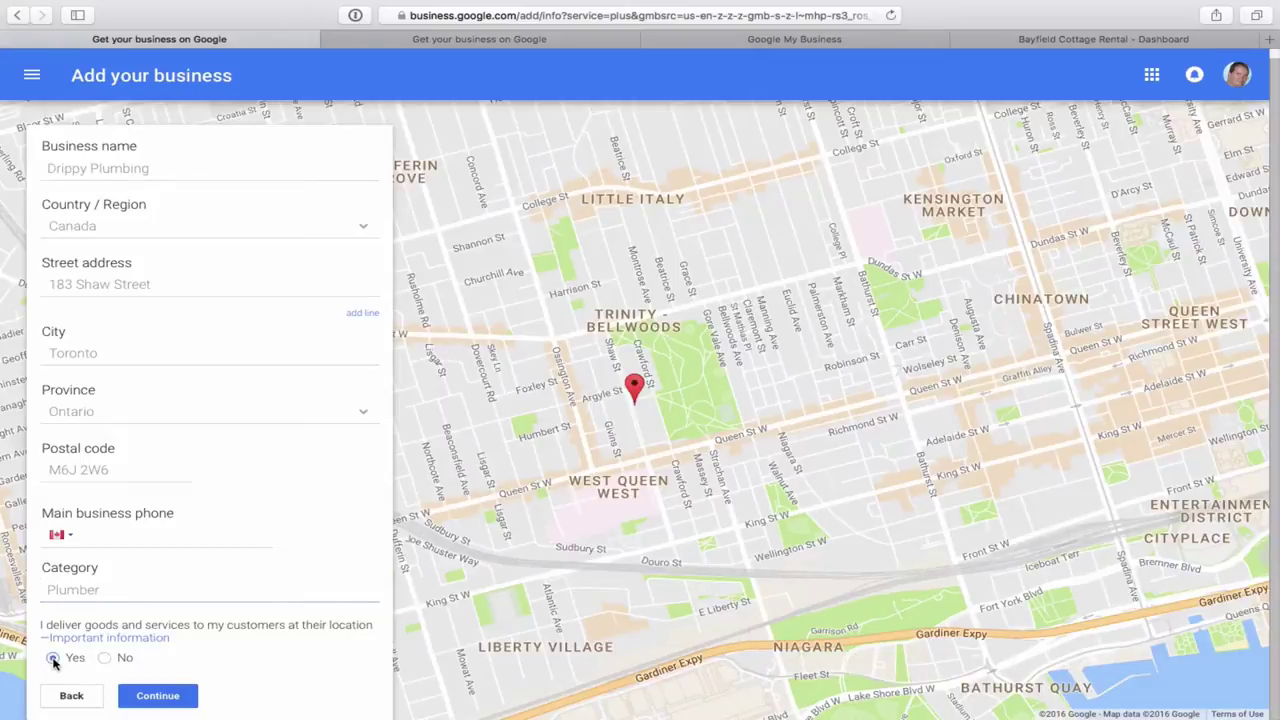
click(167, 699)
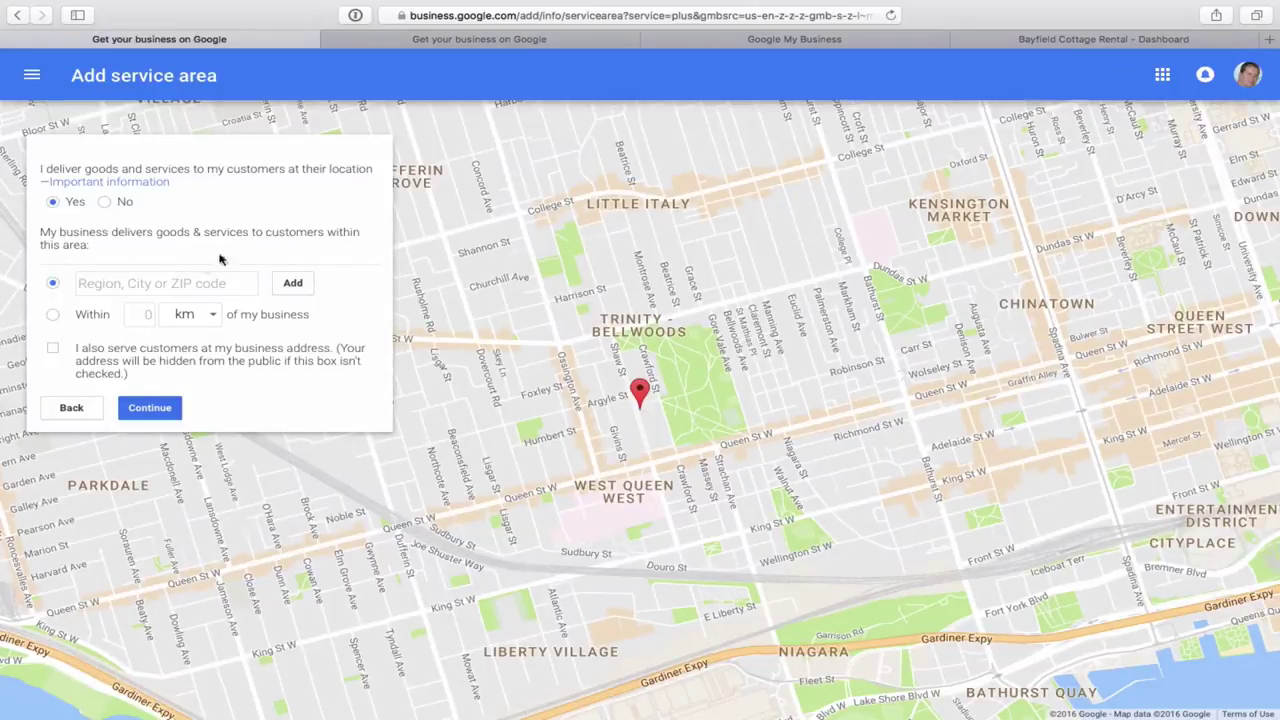
Step: Enter Toronto as the service region, but define the service area as within 10 km of the business instead and submit it
click(140, 285)
text(Toronto)
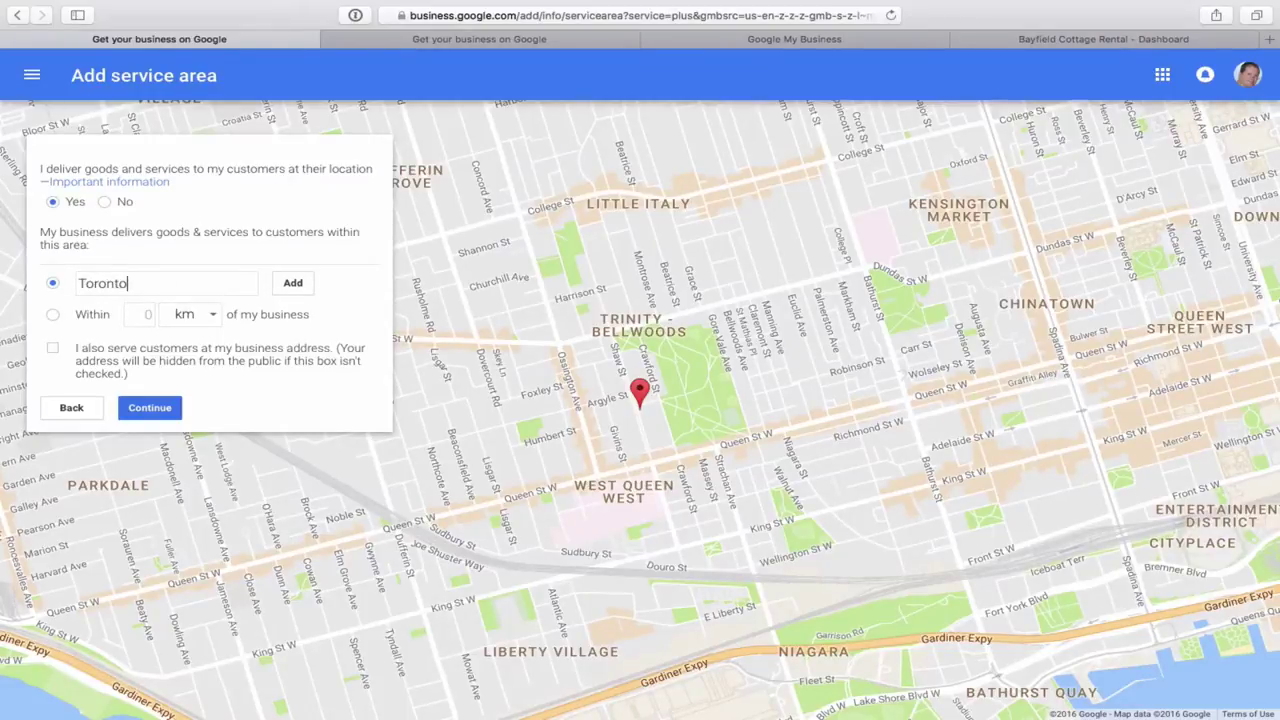
click(140, 318)
text(10)
click(212, 316)
click(211, 316)
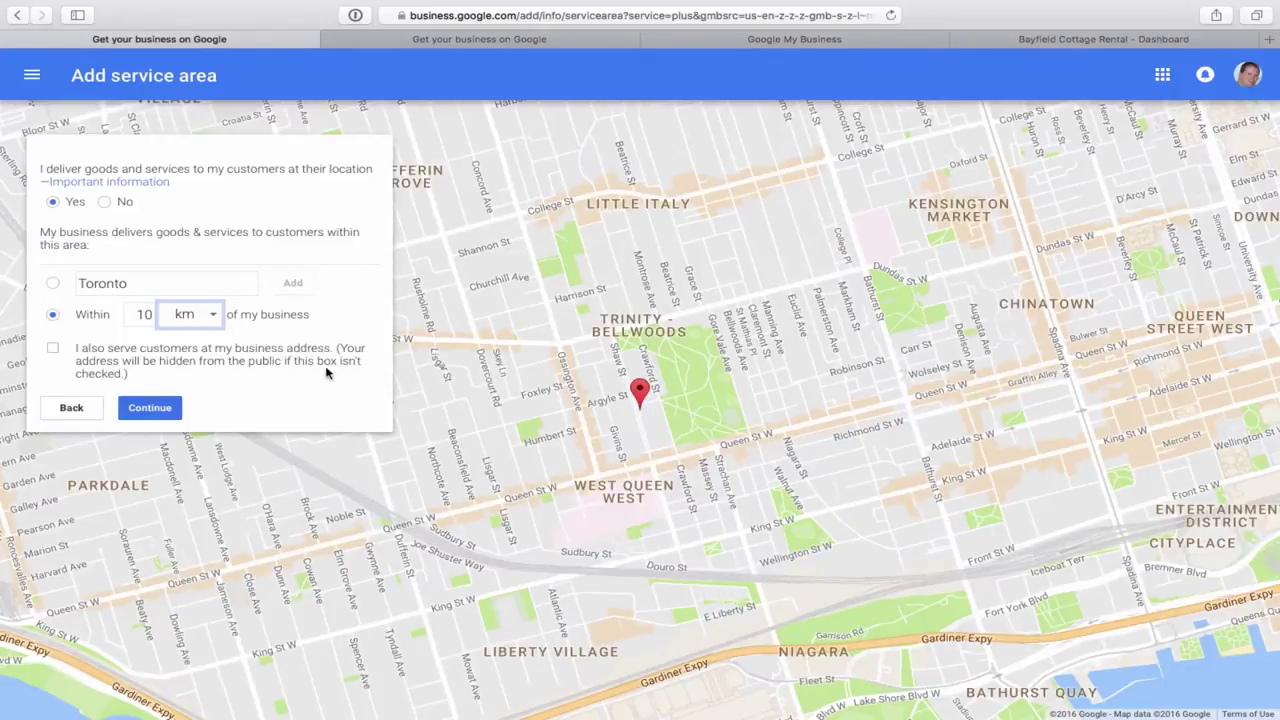
click(150, 408)
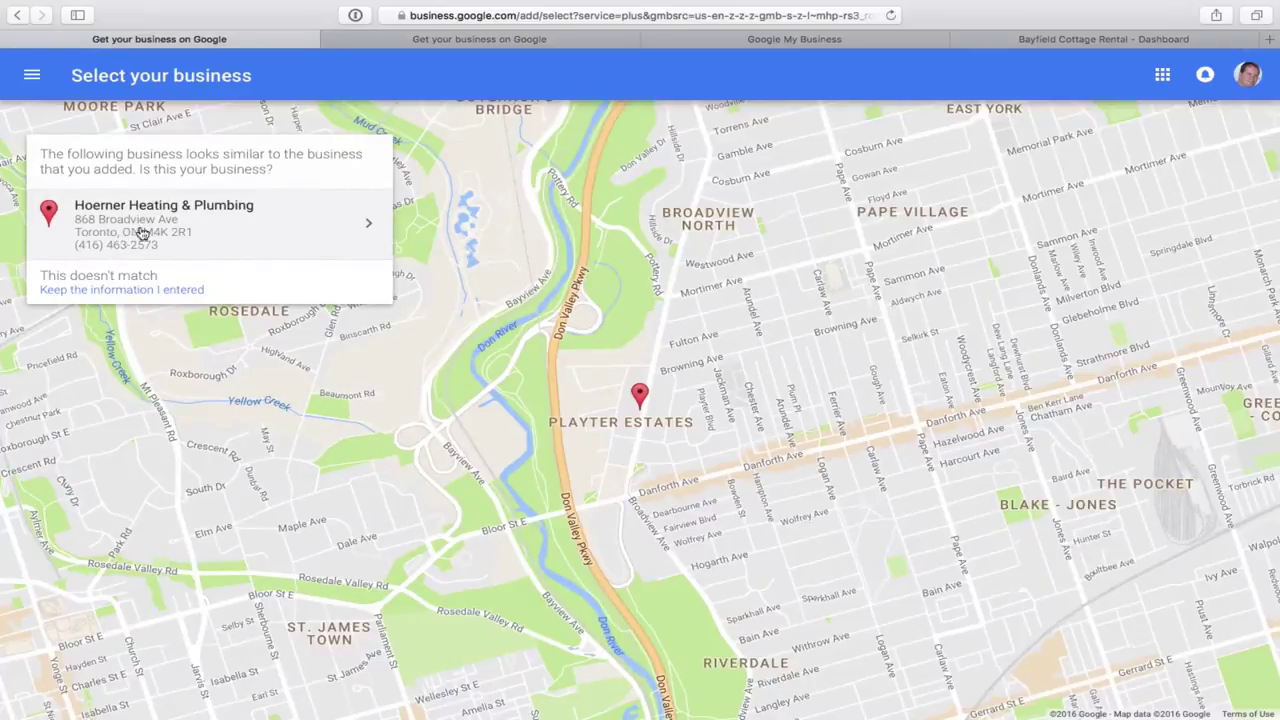
Step: Keep the entered information over the suggested match, and confirm the business by accepting the authorization and Terms of Service
click(111, 291)
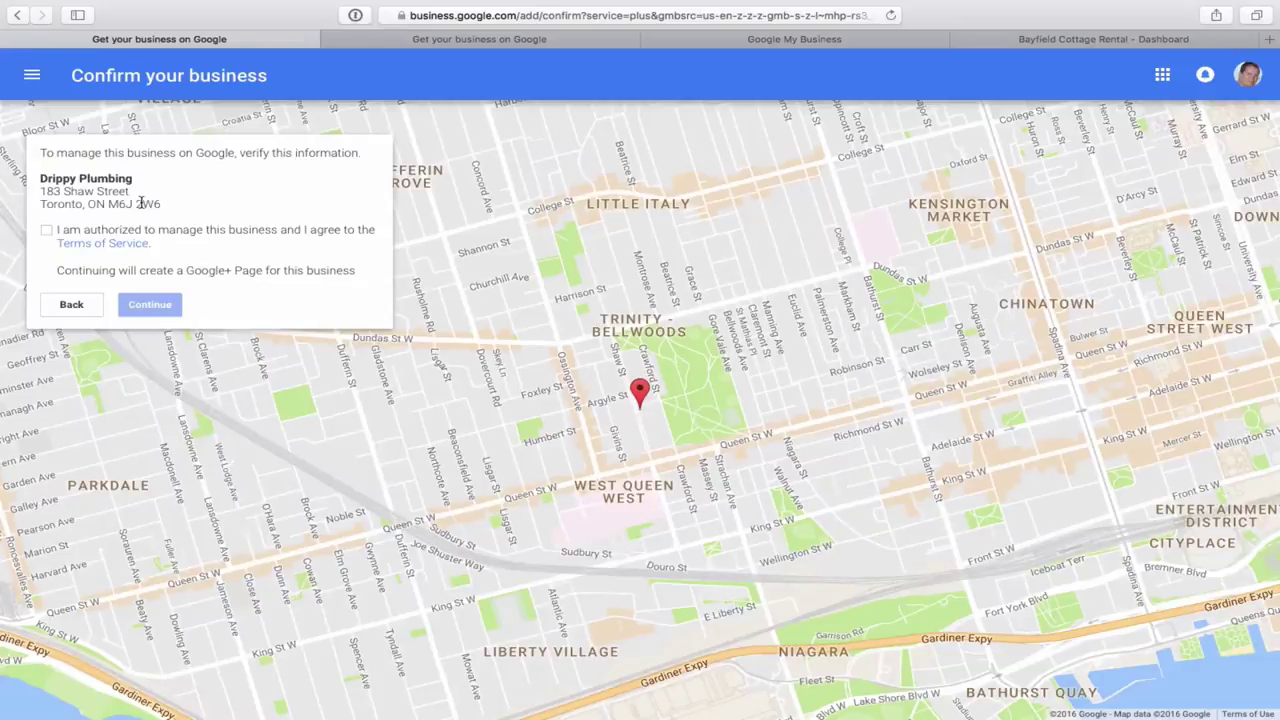
click(46, 234)
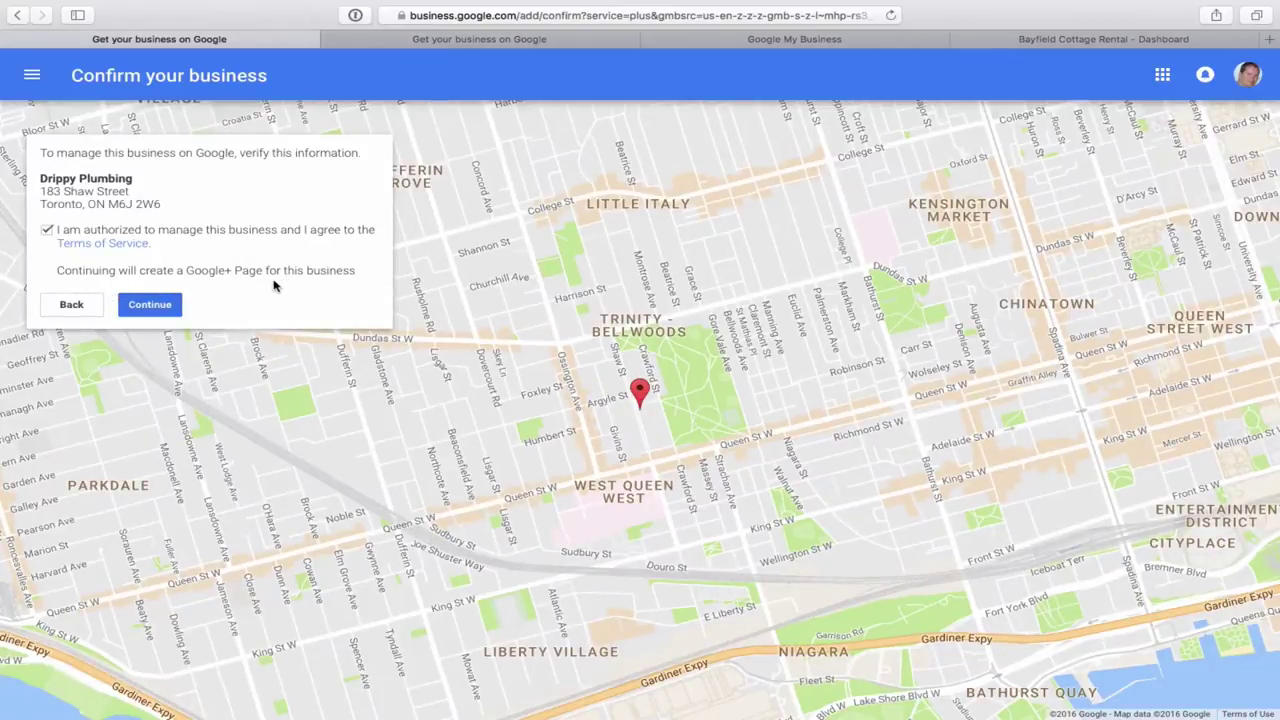
click(160, 313)
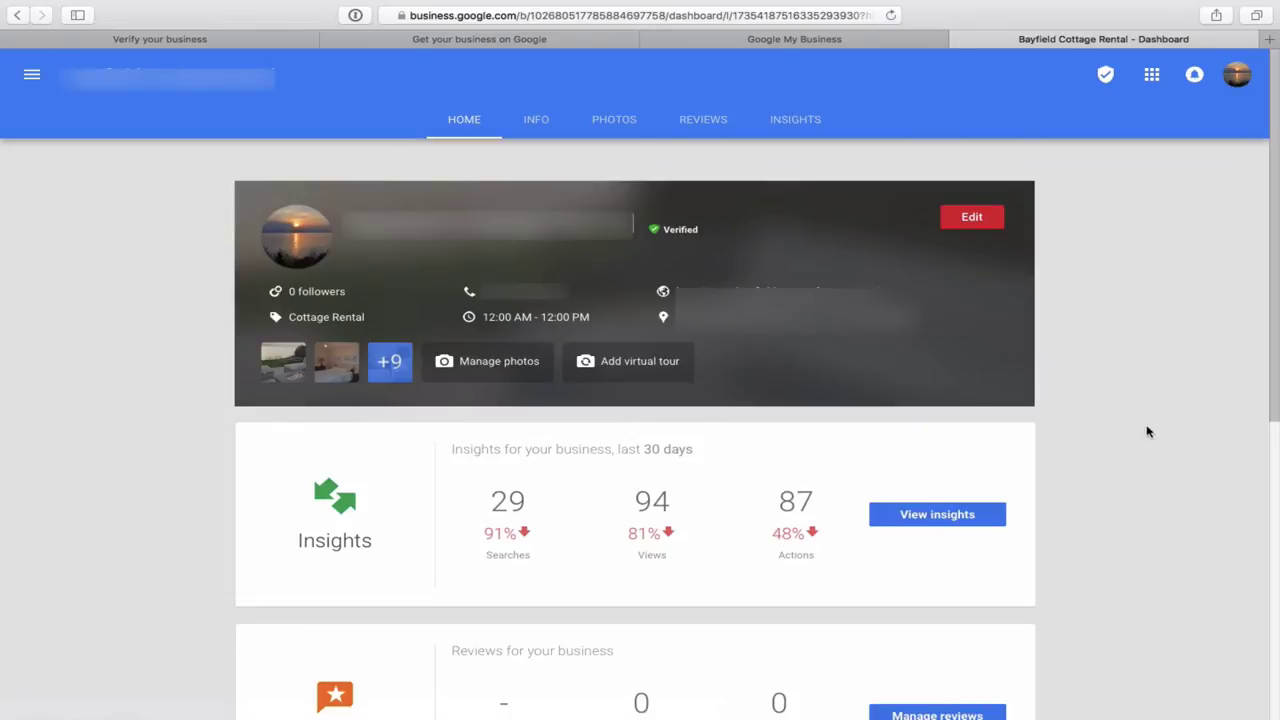
Step: Examine the cottage rental's dashboard, including its Insights, Reviews, YouTube, Google+ and Google Analytics sections
scroll(1148, 432, down, 1)
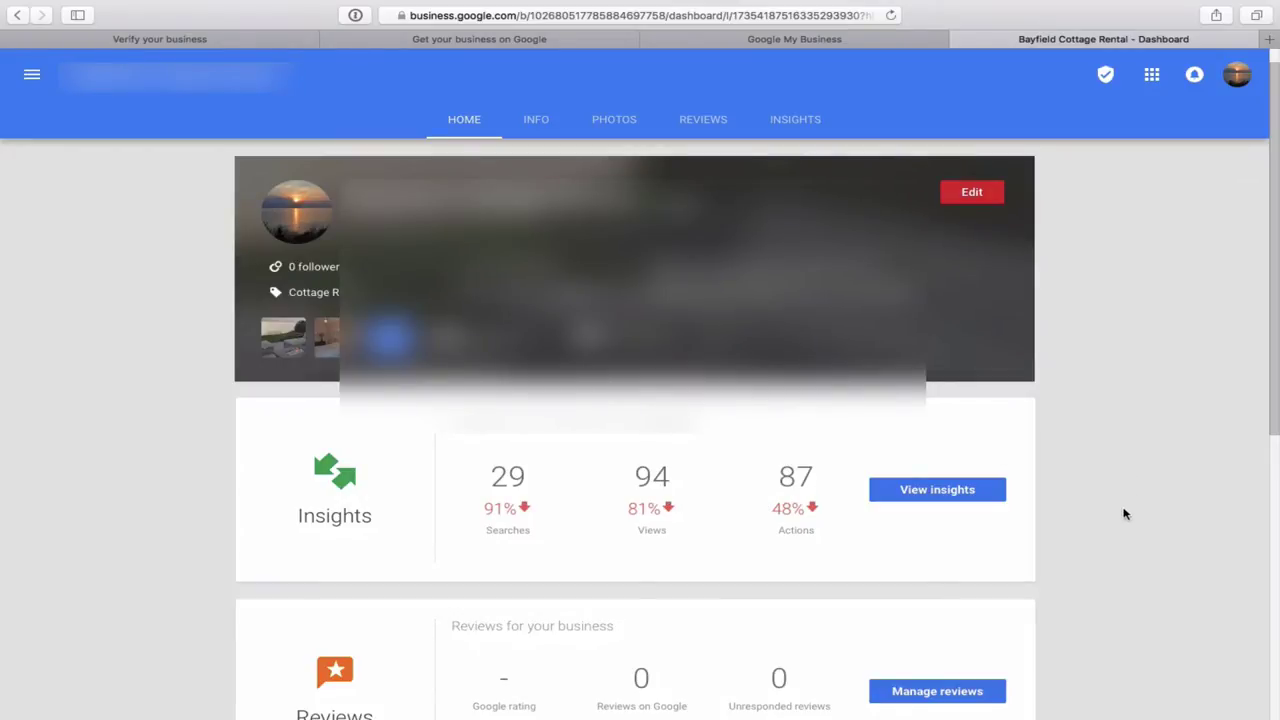
scroll(1123, 514, down, 1)
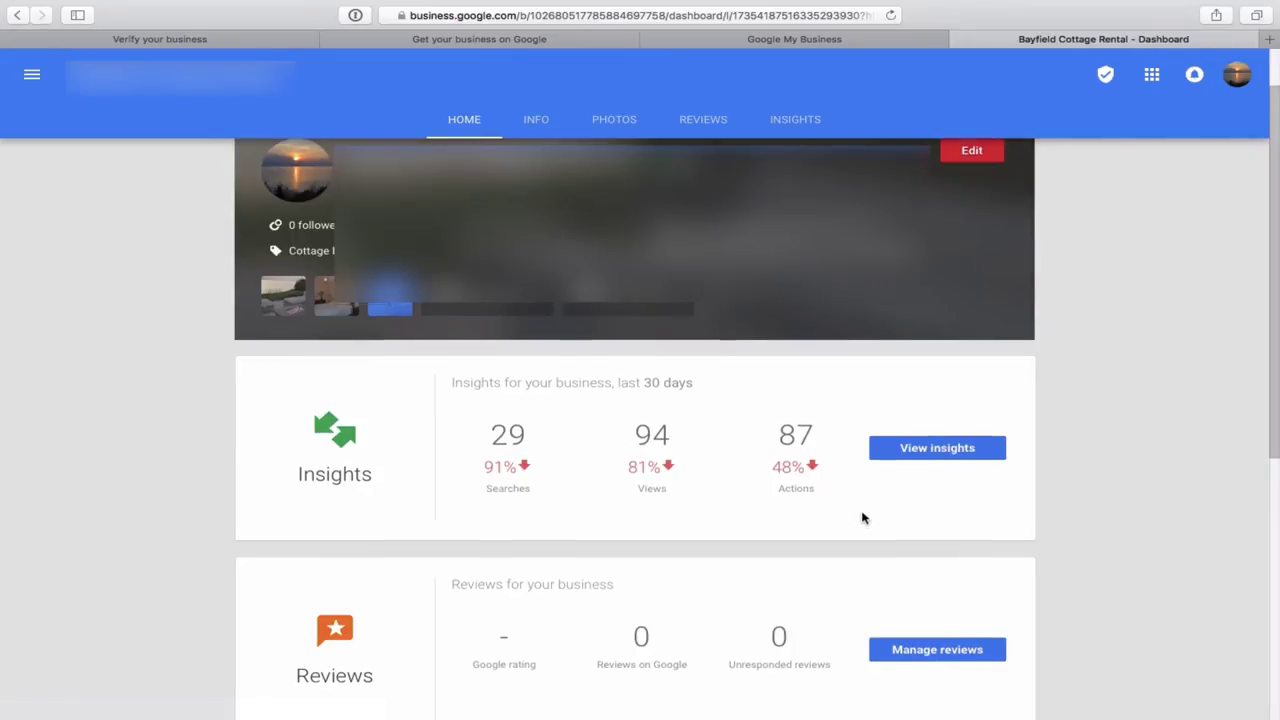
scroll(862, 516, down, 3)
scroll(862, 516, down, 2)
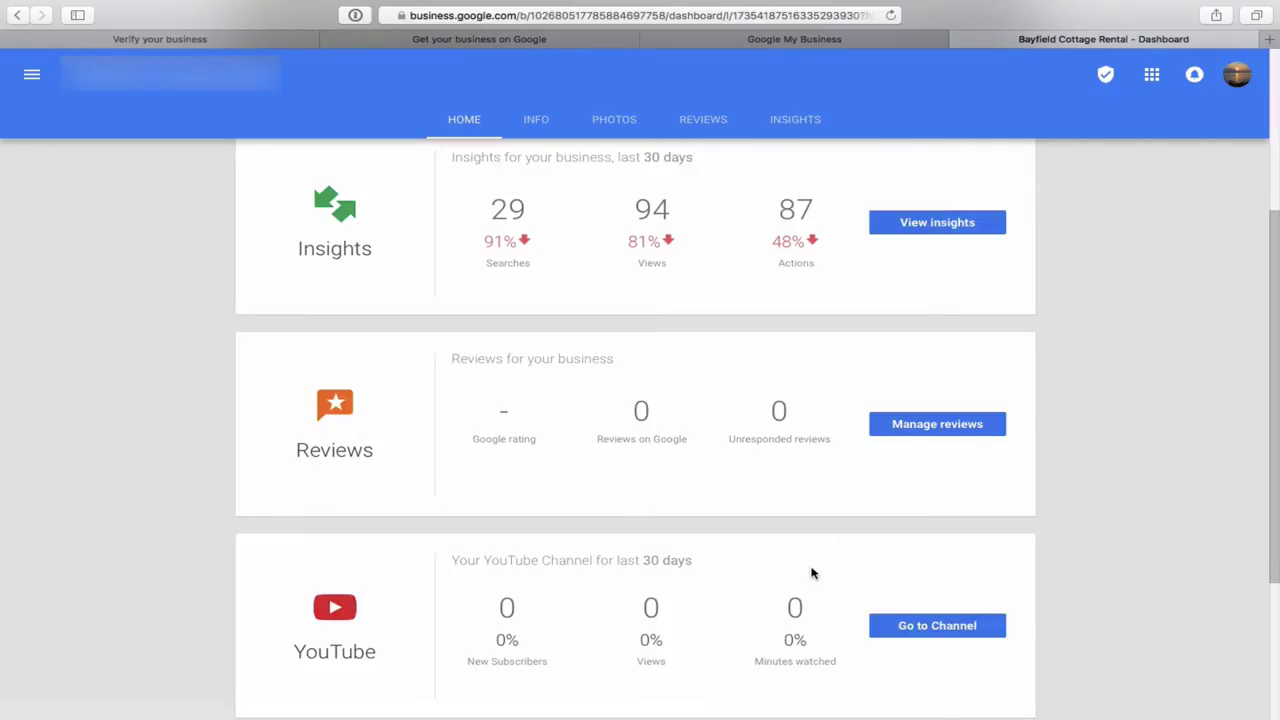
scroll(812, 573, down, 2)
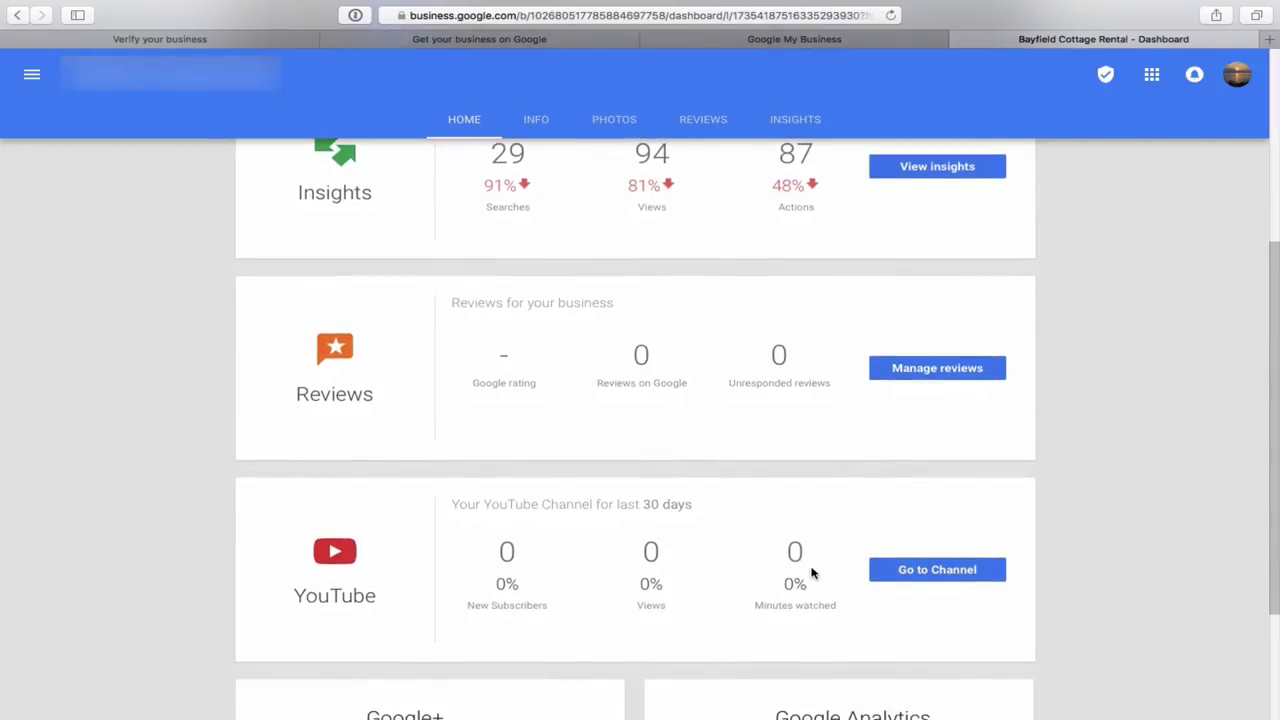
scroll(812, 573, down, 2)
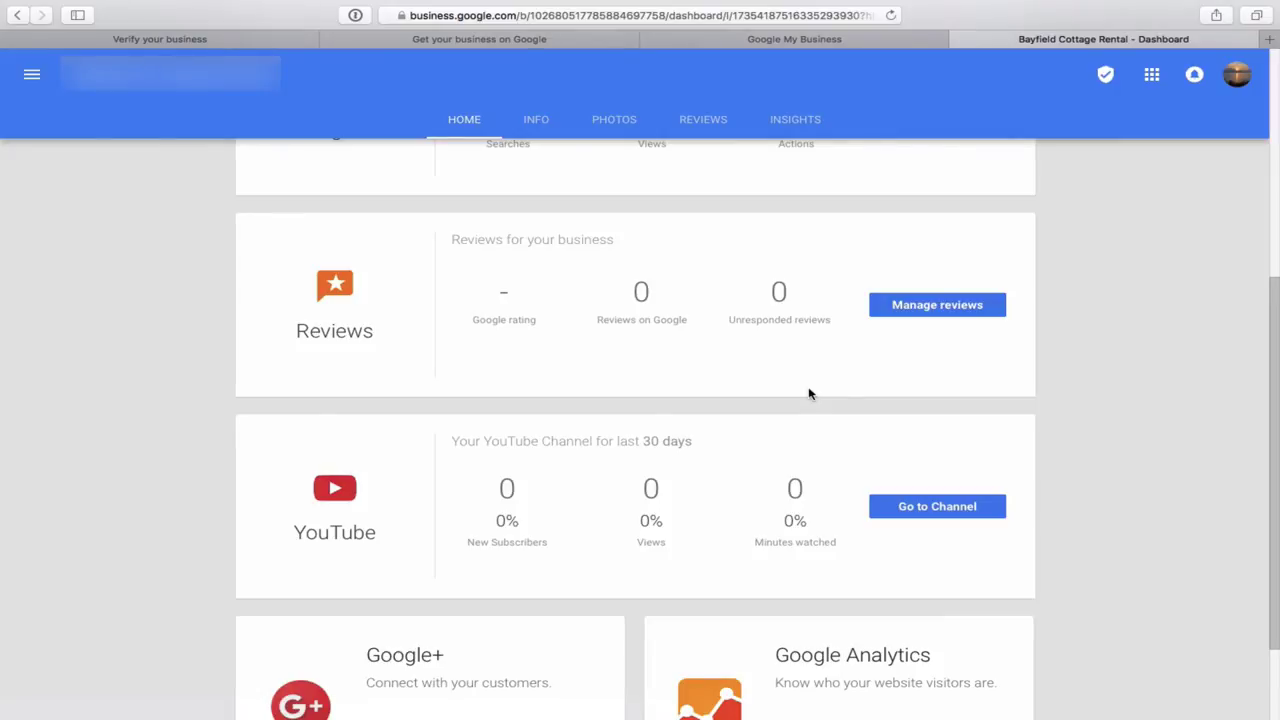
scroll(810, 394, down, 3)
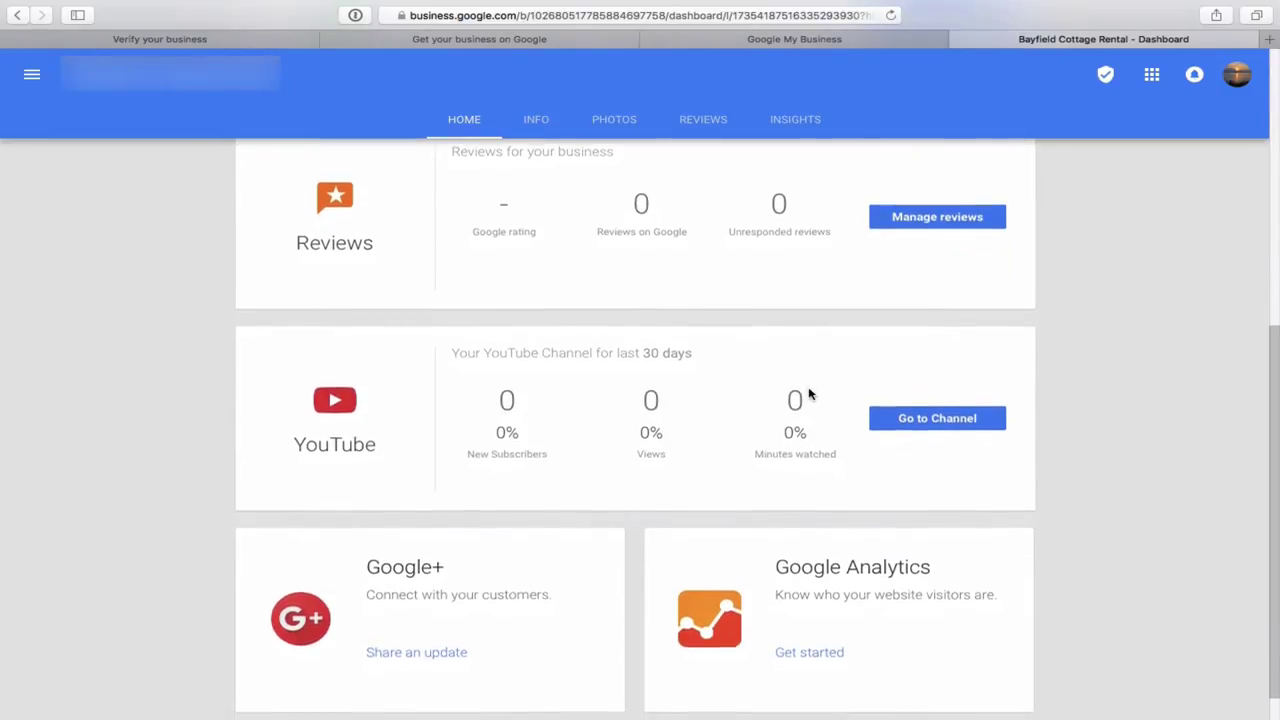
scroll(810, 394, down, 1)
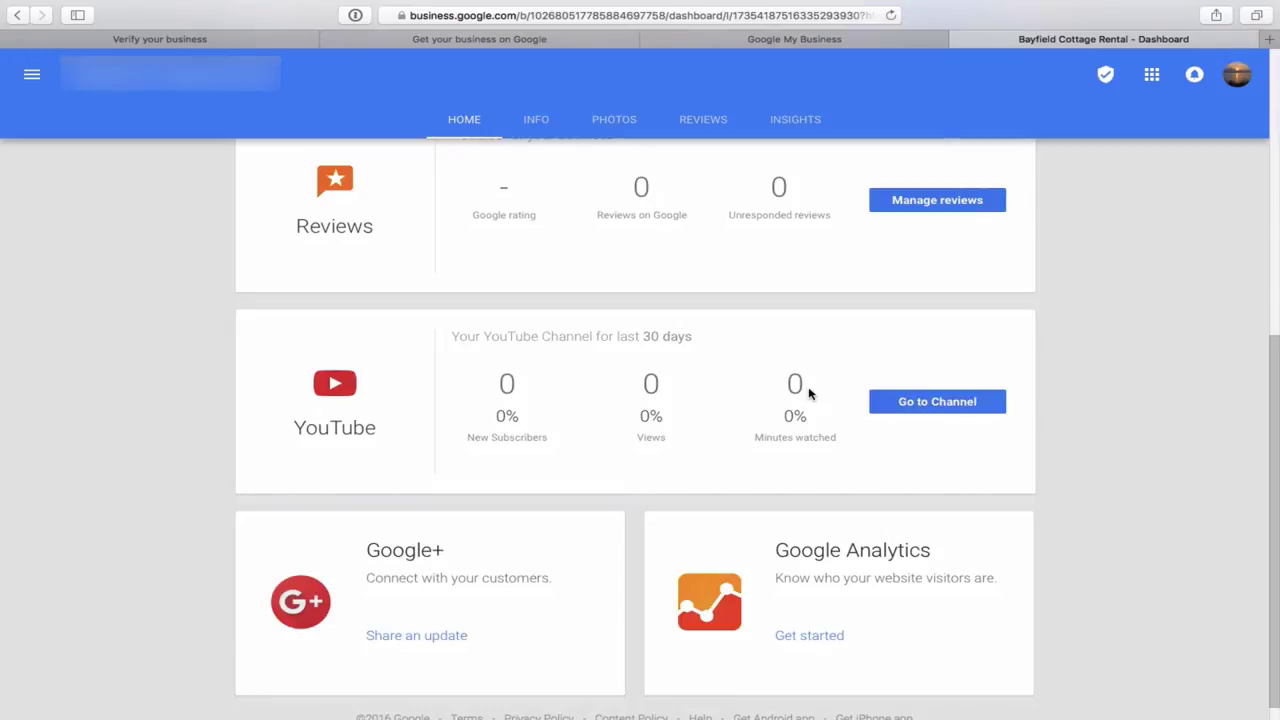
Step: Open the cottage listing's photo management from its dashboard and review the identity and interior photos
scroll(810, 394, down, 1)
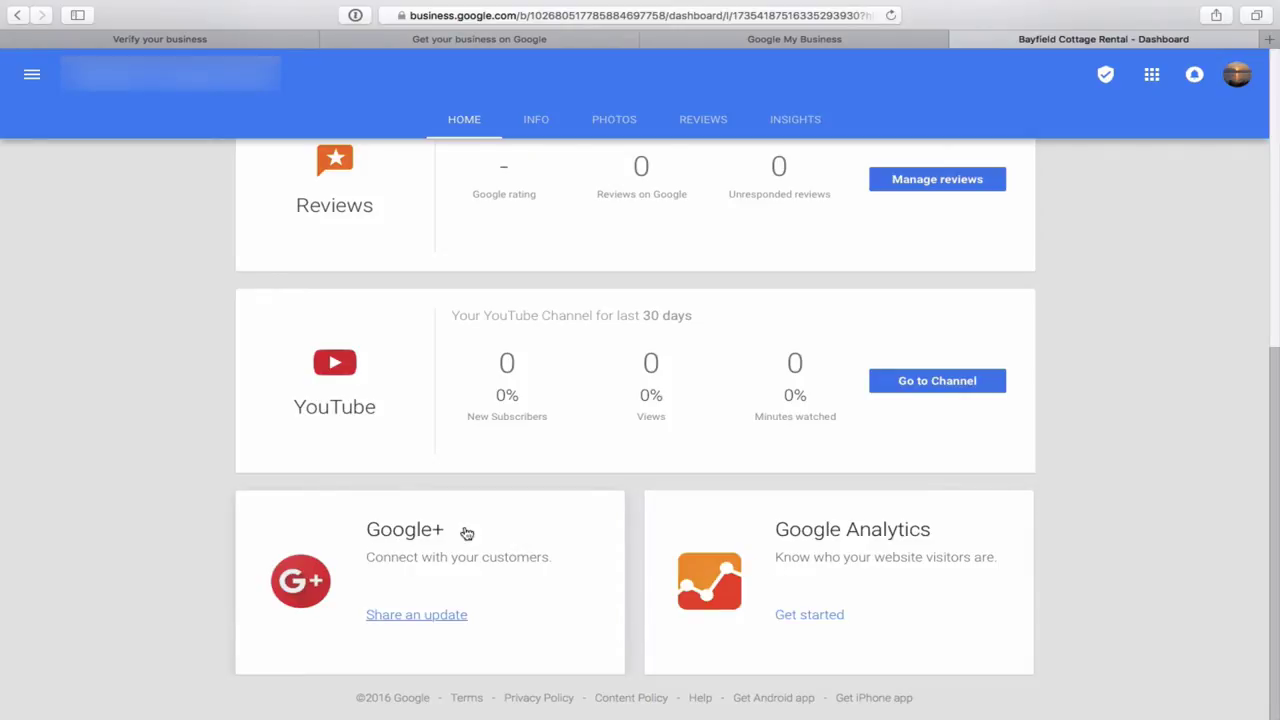
scroll(1175, 362, up, 5)
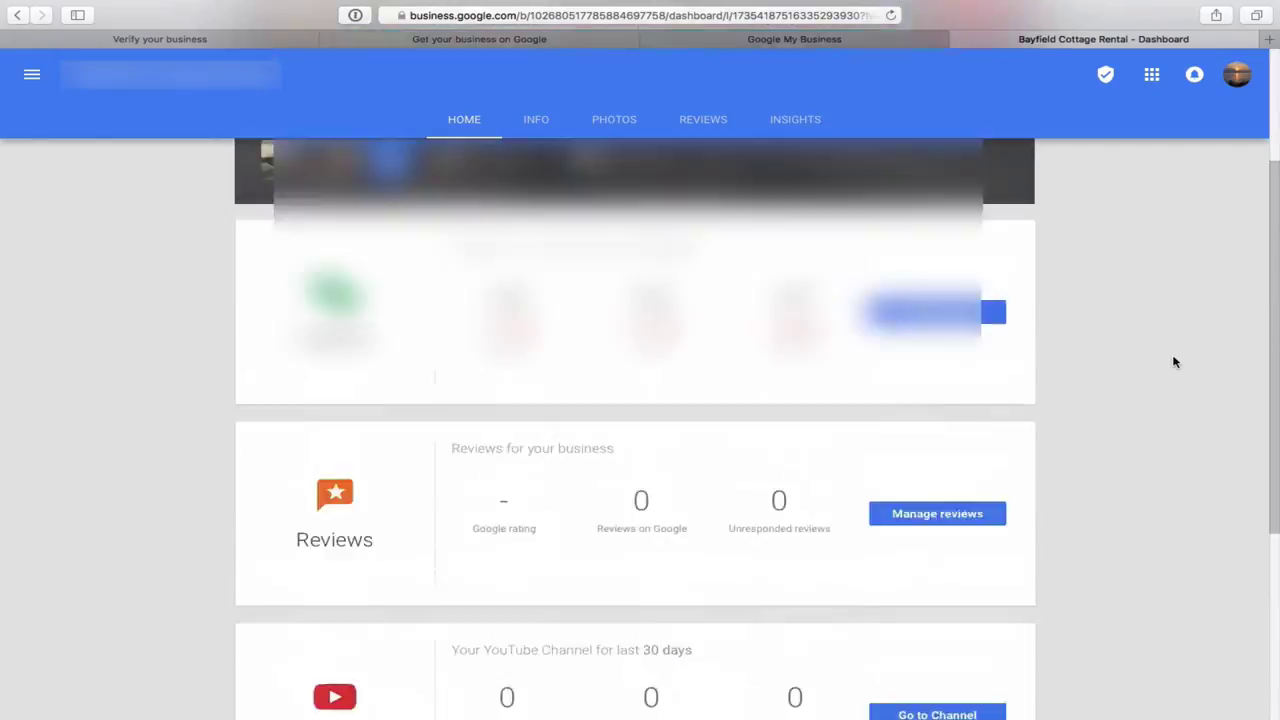
scroll(1175, 362, up, 3)
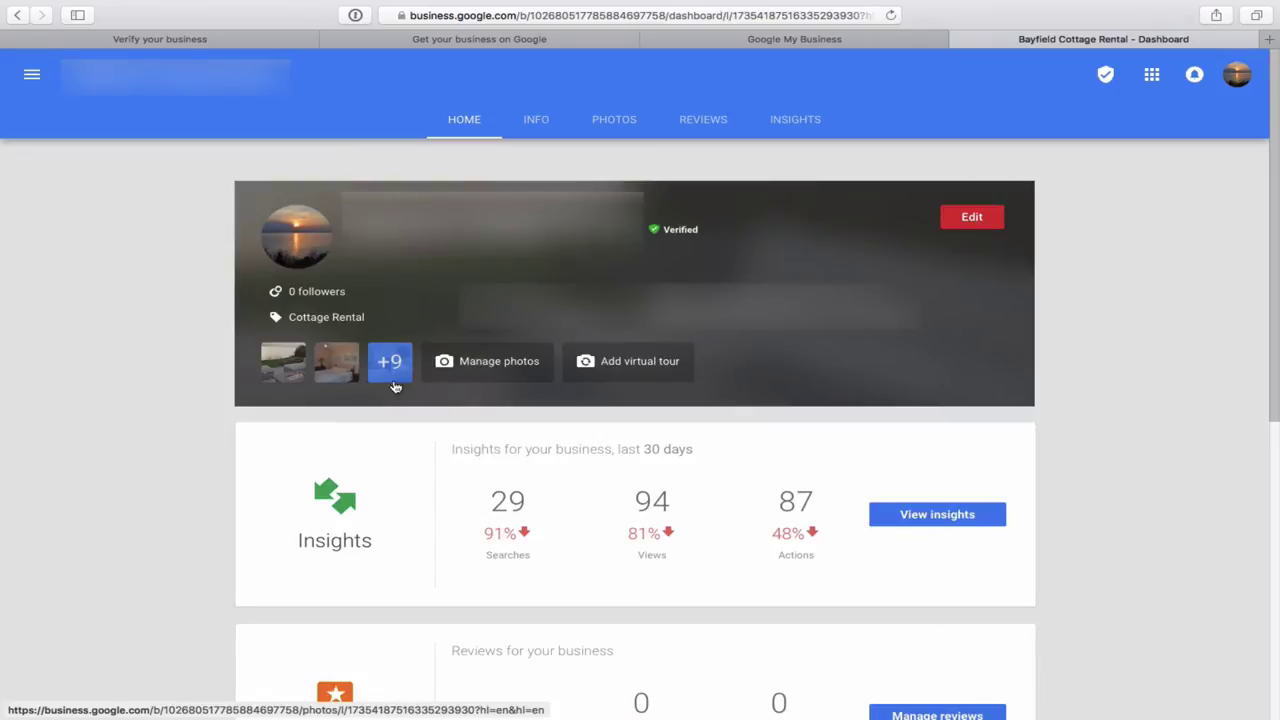
click(485, 369)
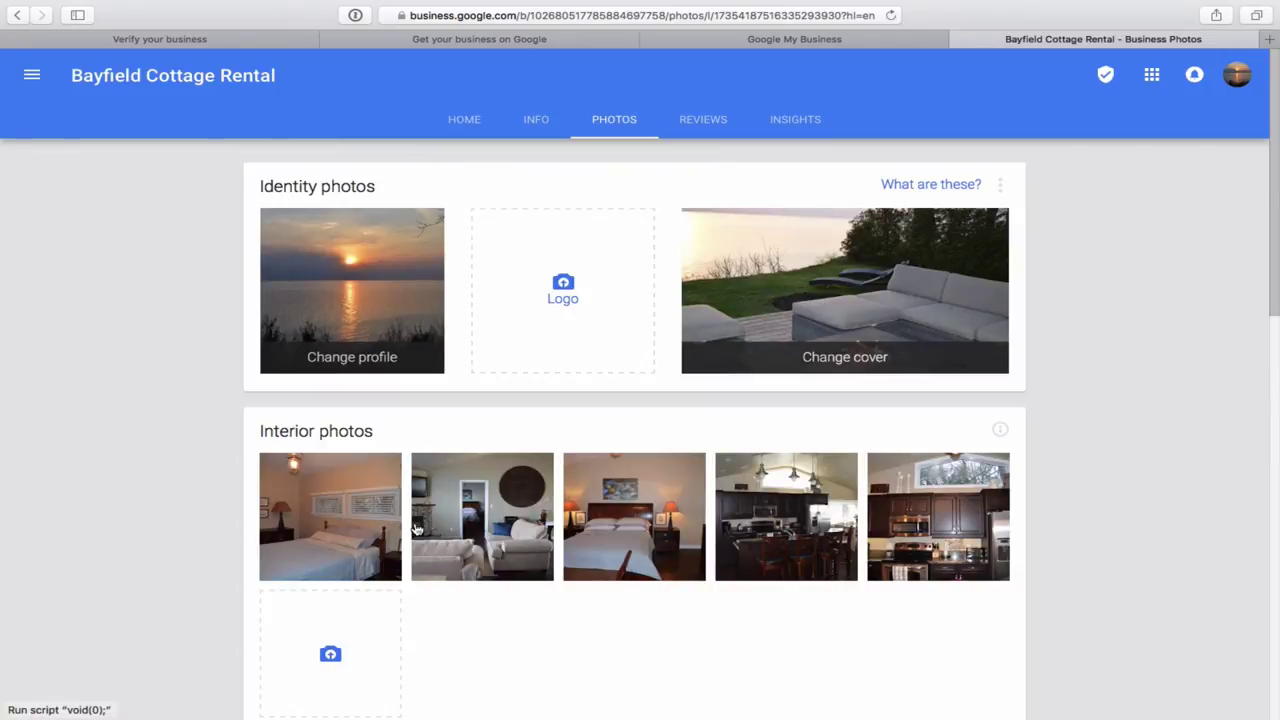
scroll(536, 652, down, 2)
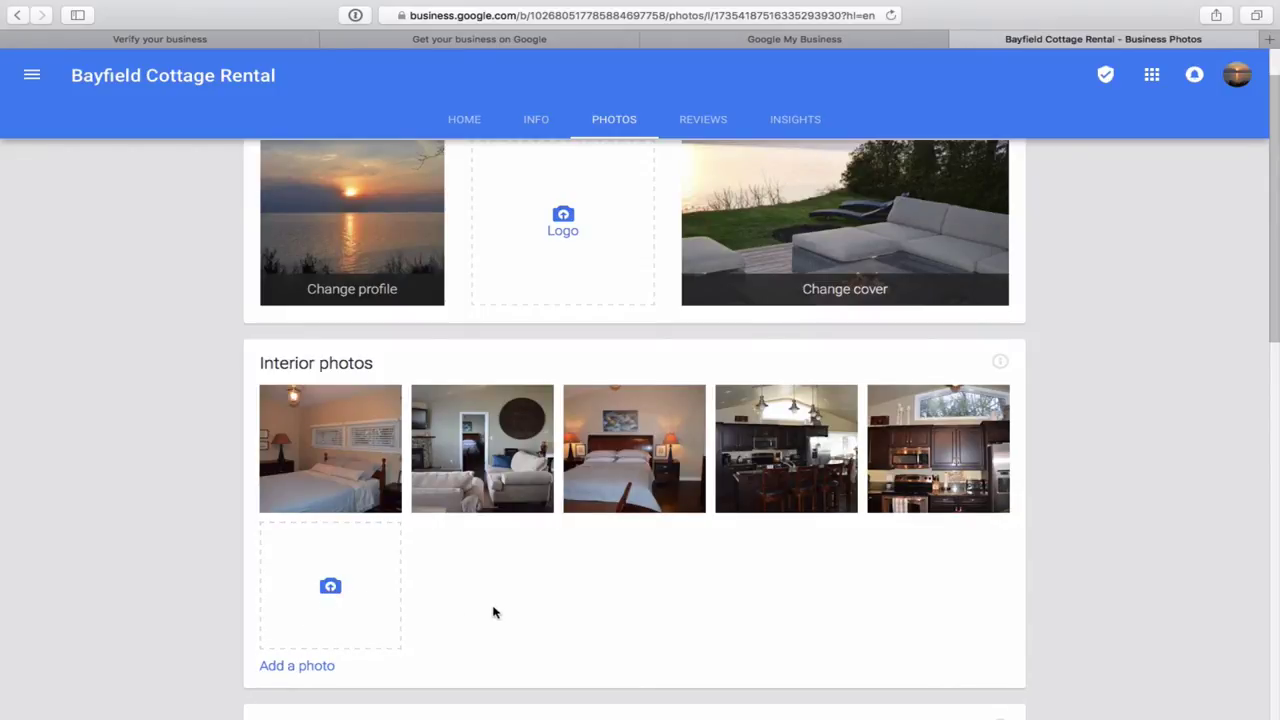
scroll(491, 611, up, 2)
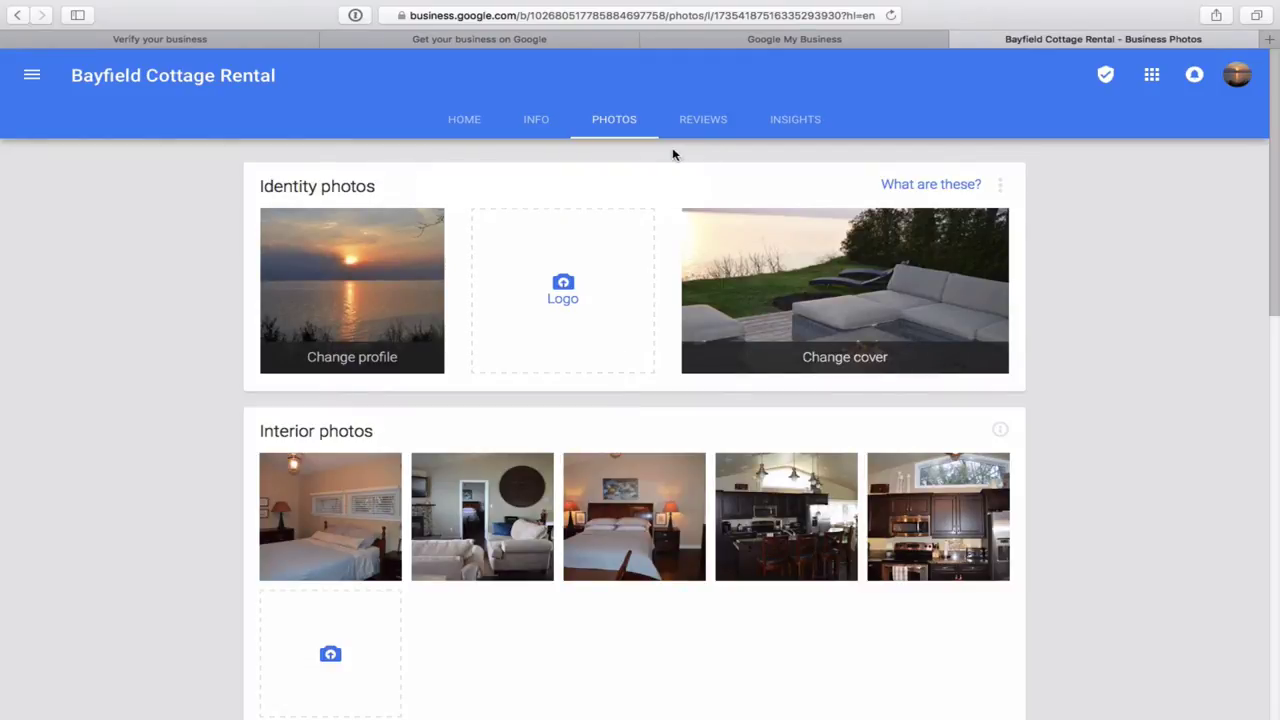
Step: Examine the listing's business information, from its name, category, address and opening hours through the website and the places it is published on
click(535, 121)
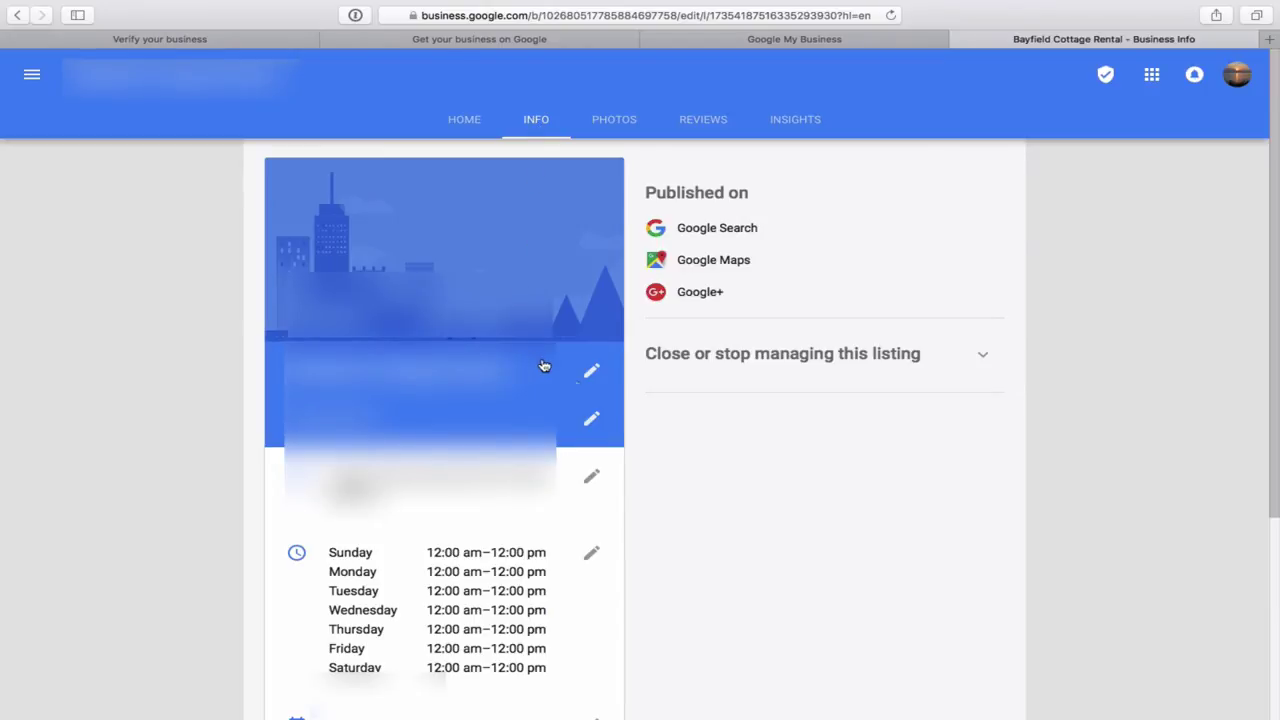
scroll(674, 495, down, 2)
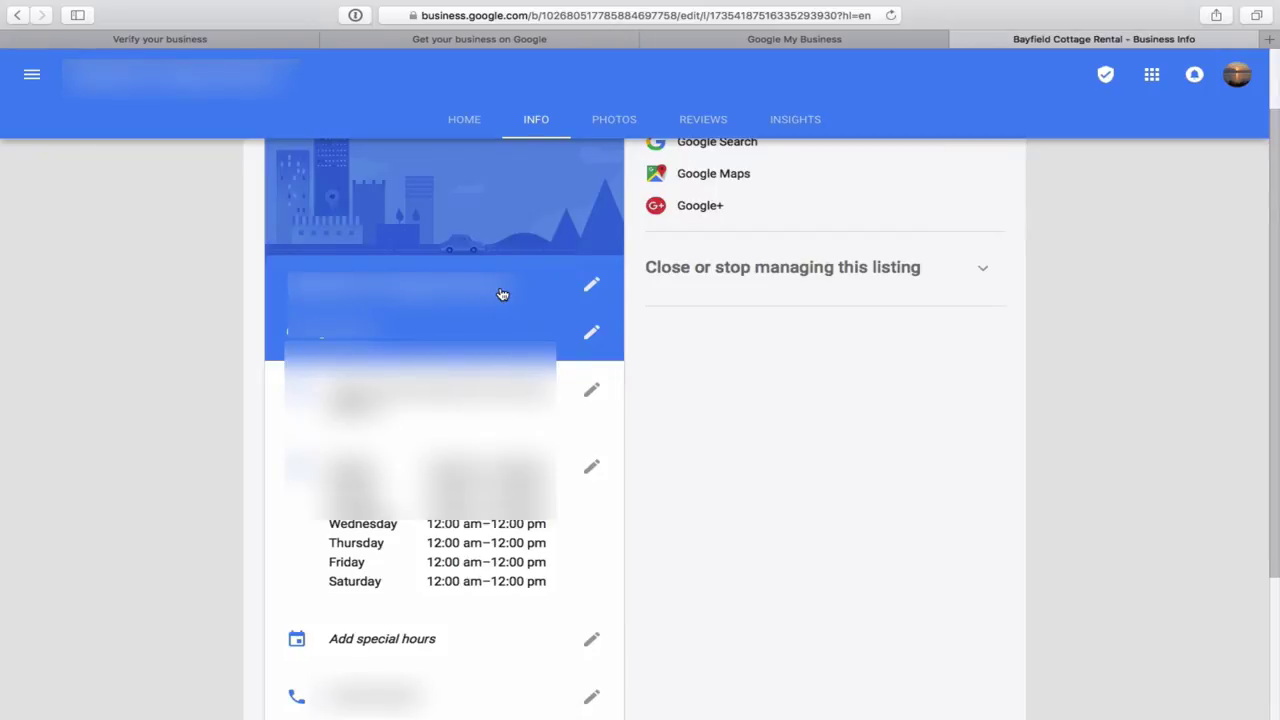
scroll(512, 318, up, 1)
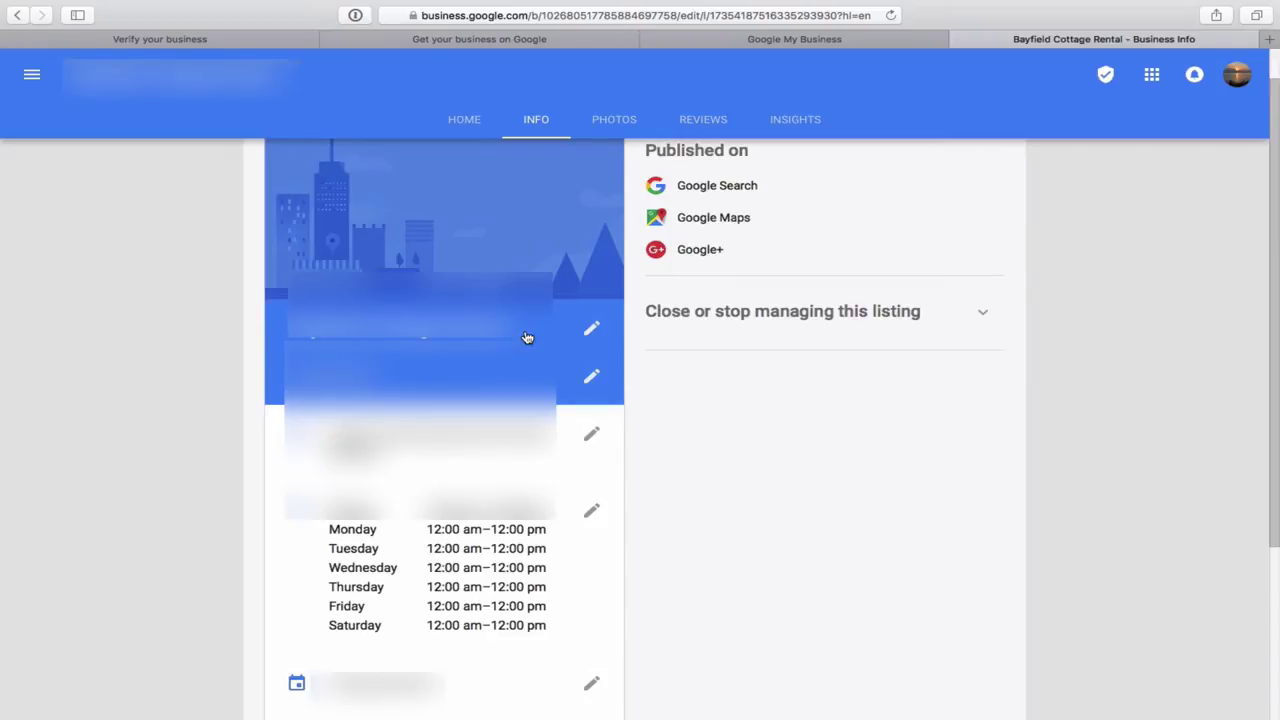
scroll(527, 338, up, 1)
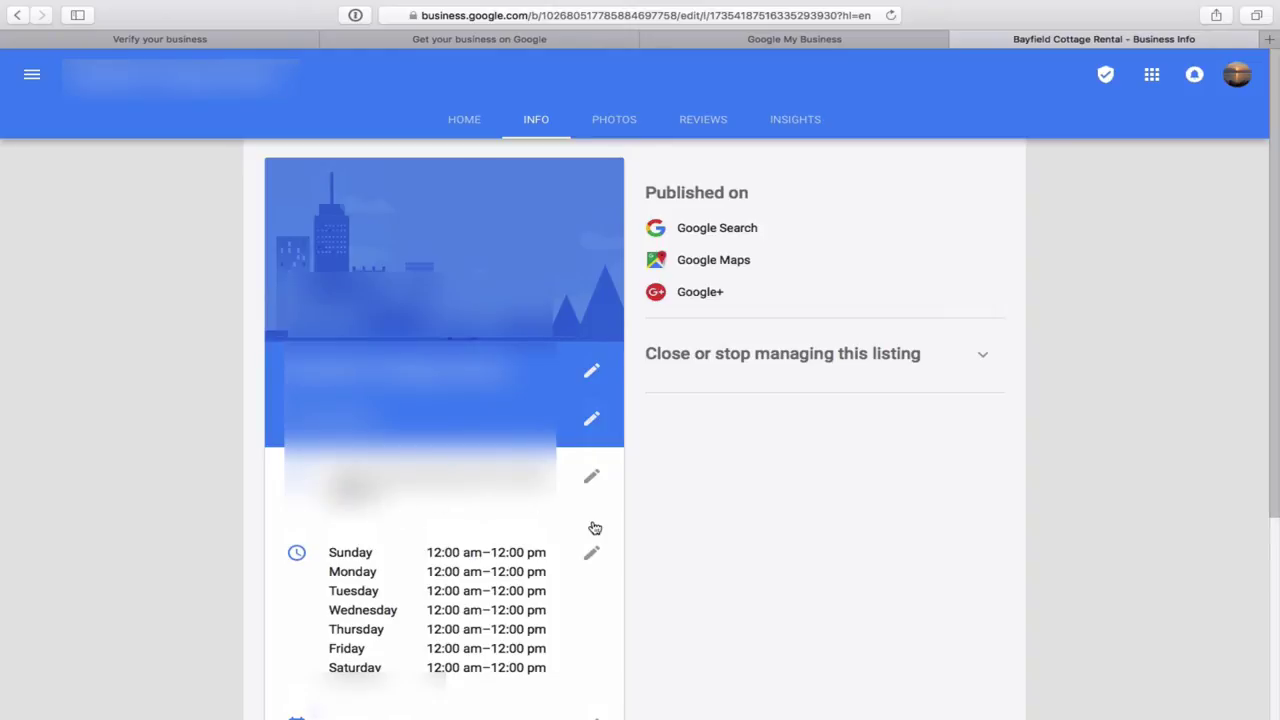
scroll(693, 553, down, 2)
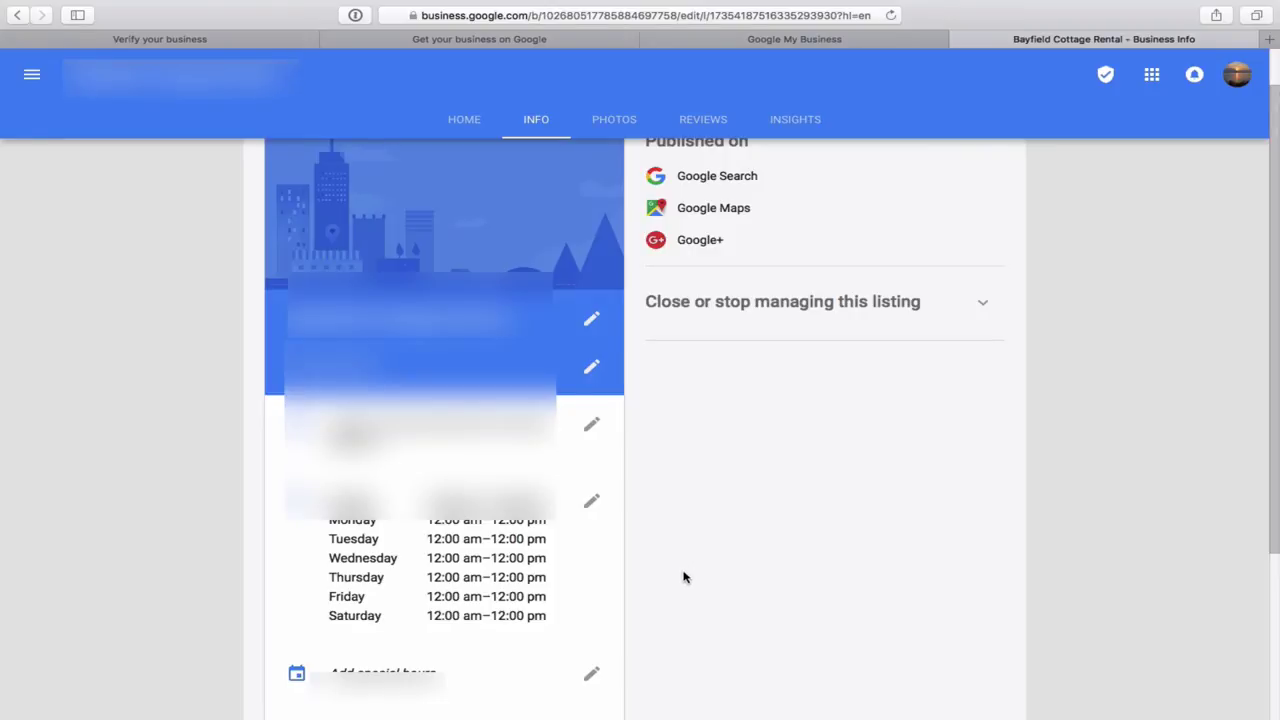
scroll(683, 575, down, 3)
scroll(683, 577, down, 3)
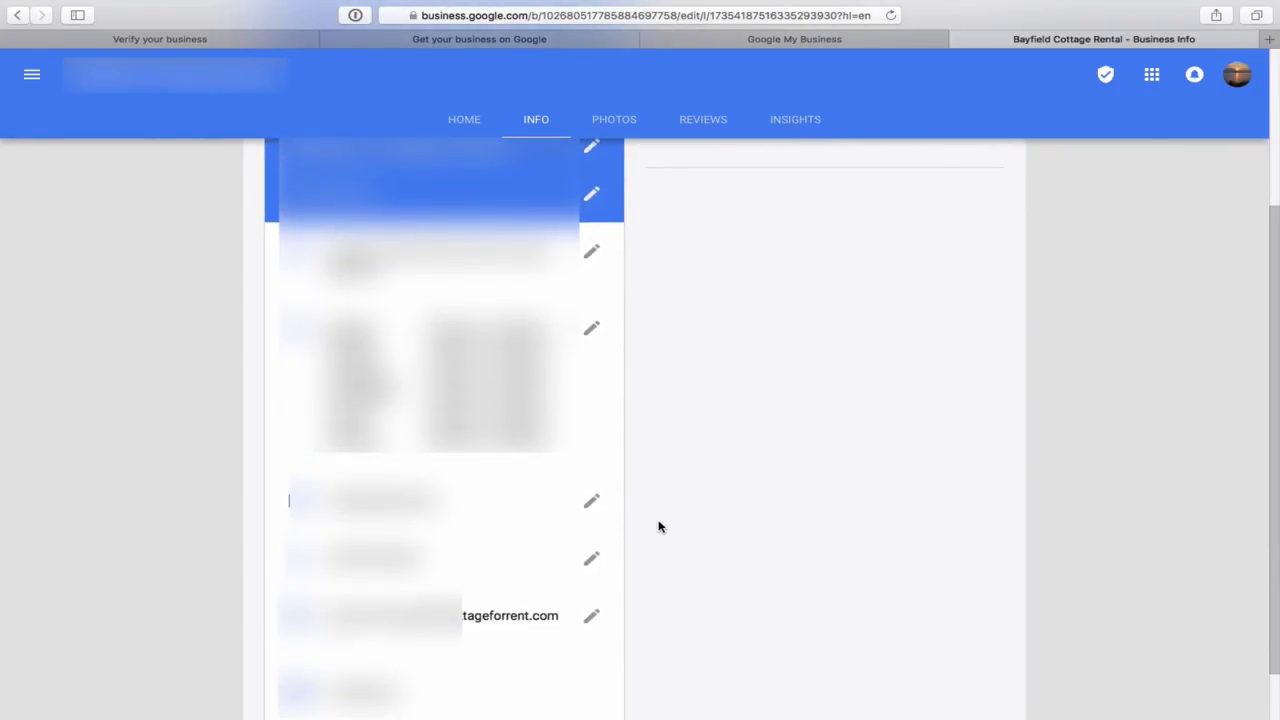
scroll(695, 537, down, 2)
scroll(695, 538, down, 1)
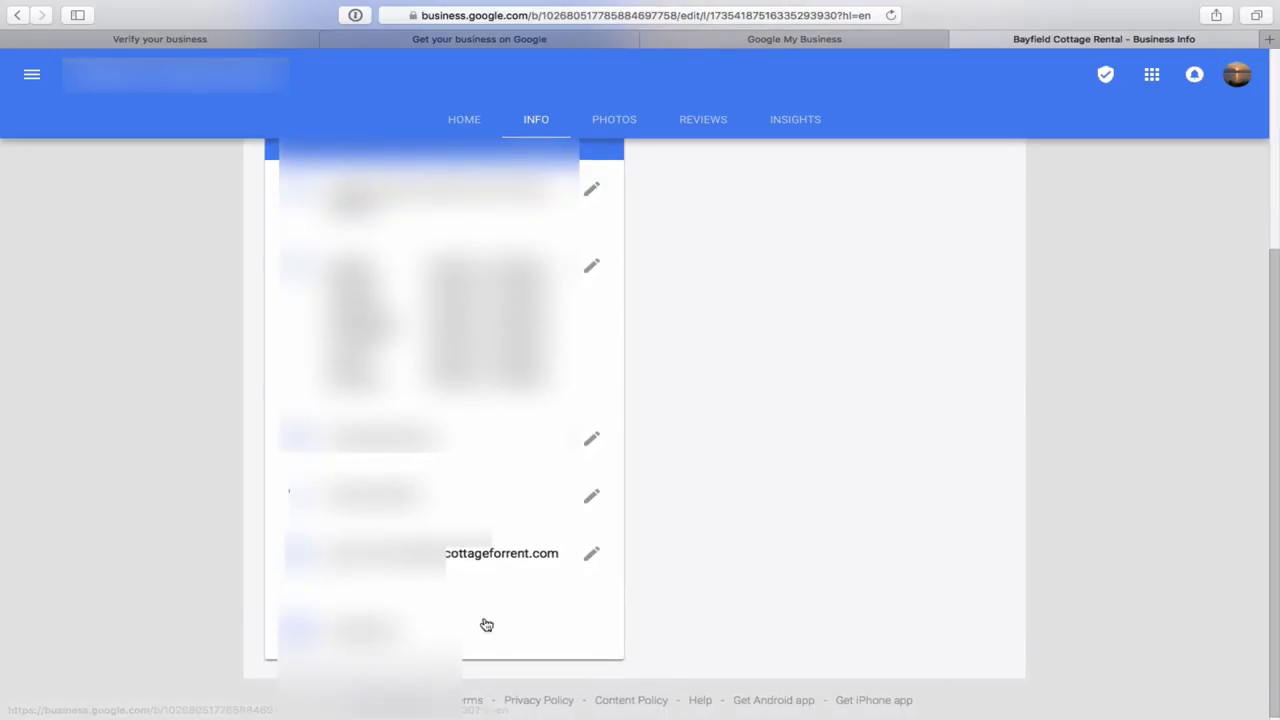
scroll(798, 590, up, 6)
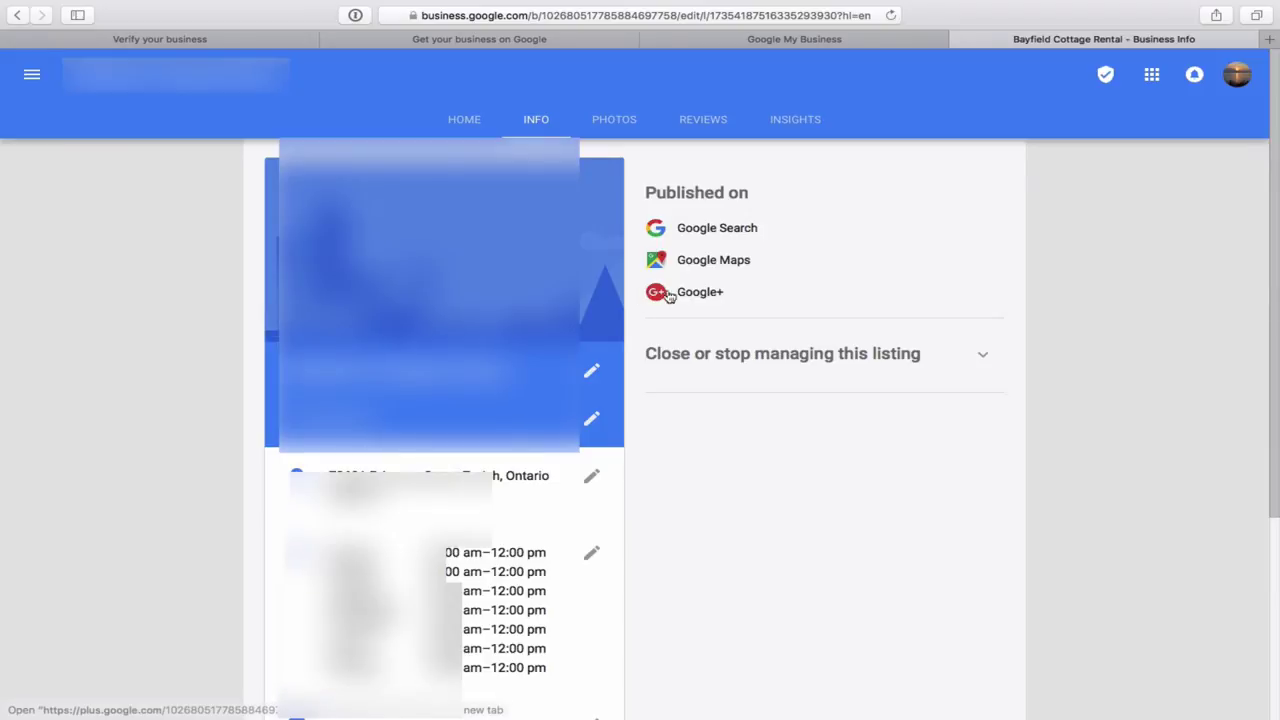
Step: Check the listing's reviews, and examine its Insights on customer searches, views, customer actions and driving directions requests
click(704, 124)
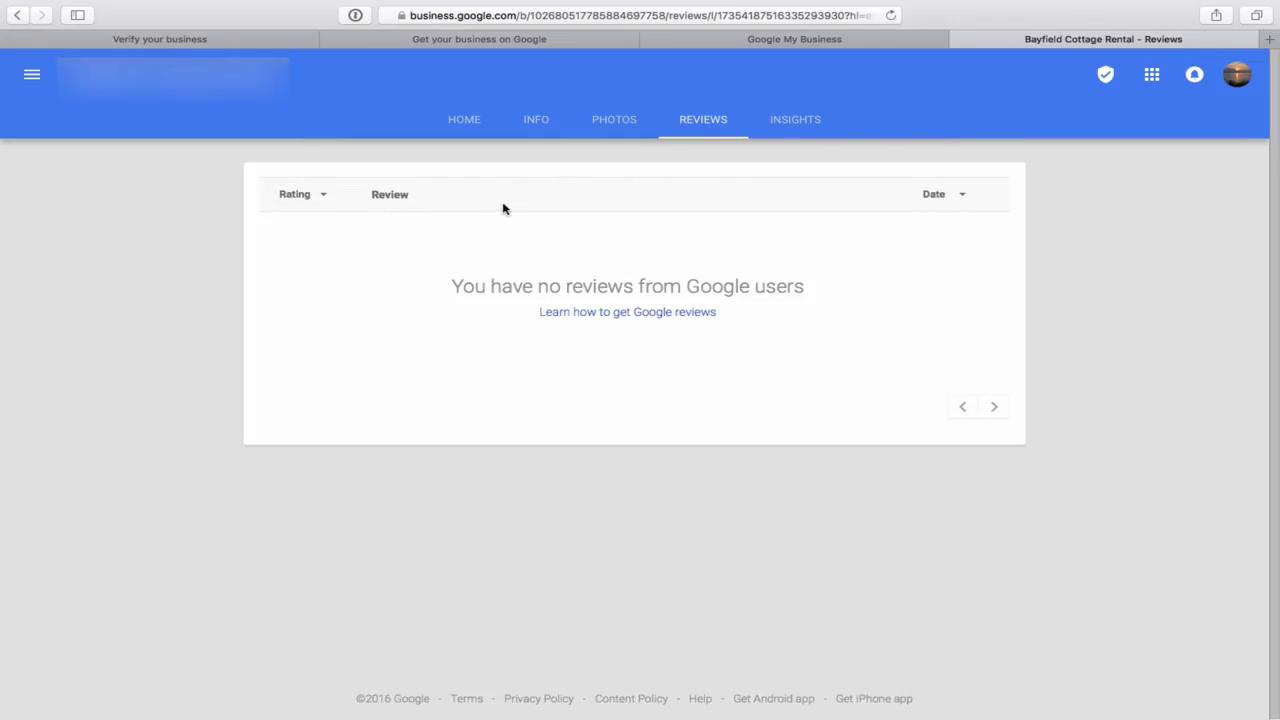
click(815, 124)
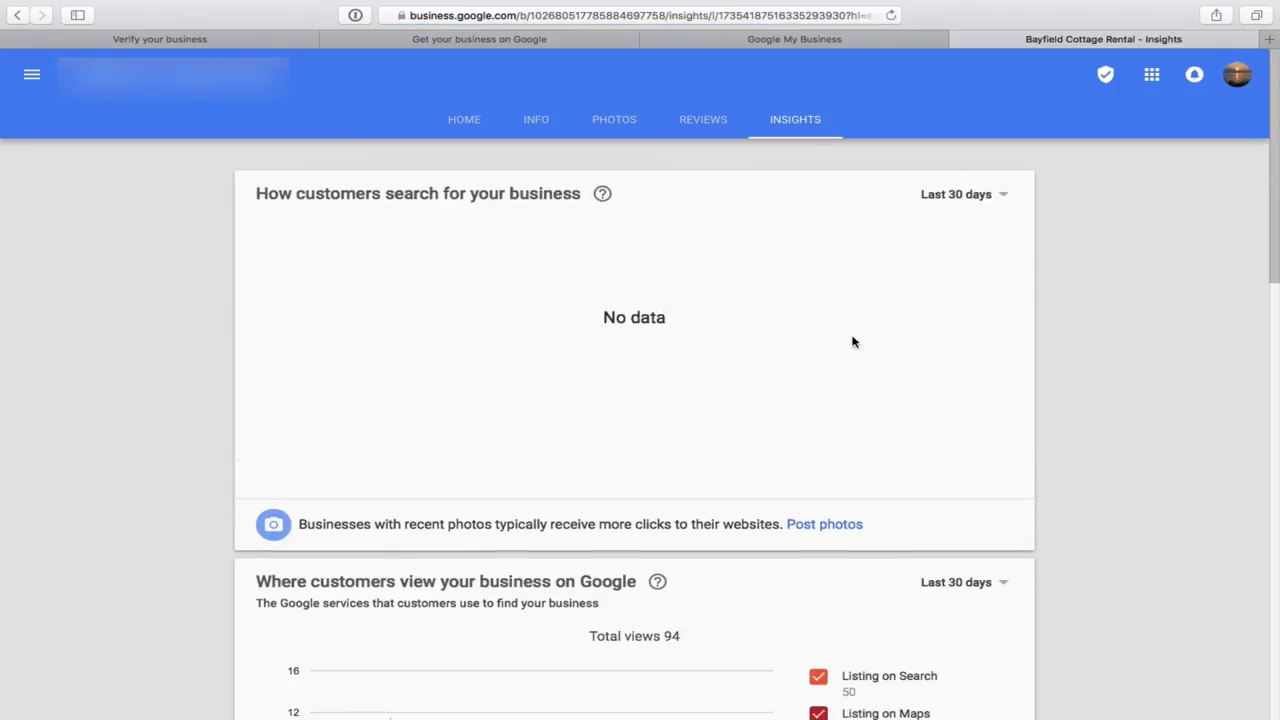
scroll(889, 463, down, 2)
scroll(889, 467, down, 4)
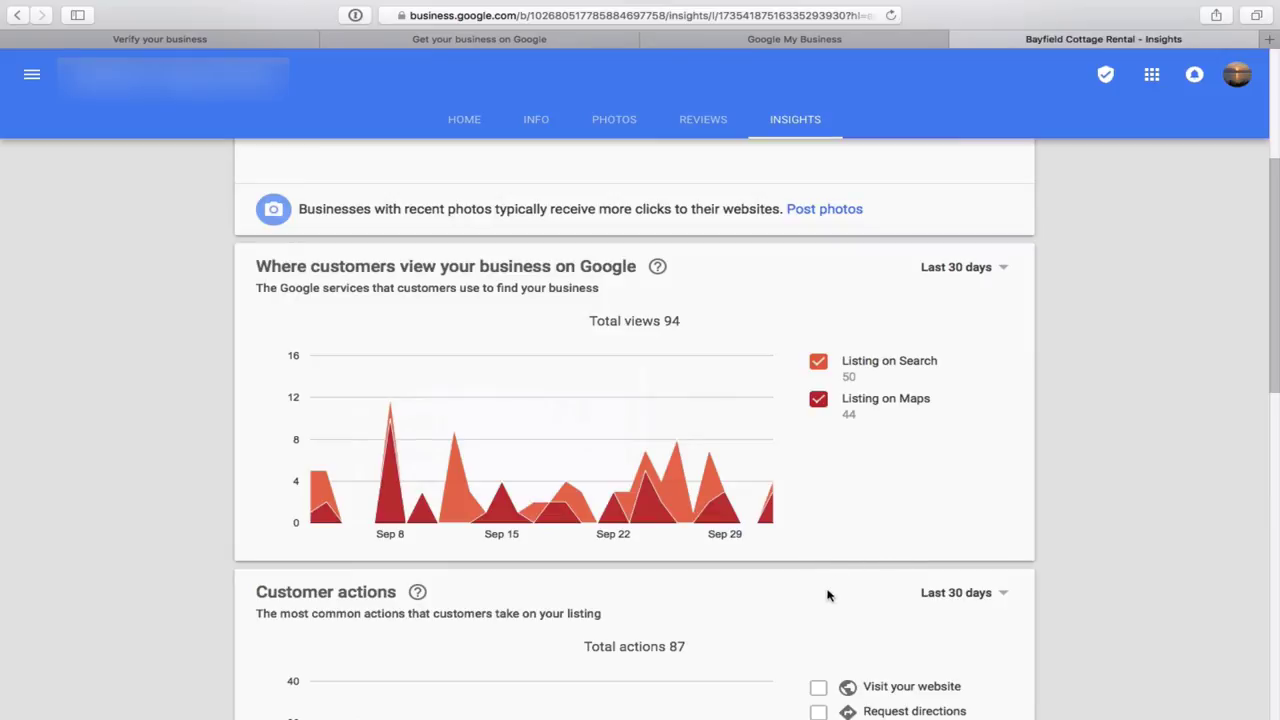
scroll(827, 597, down, 5)
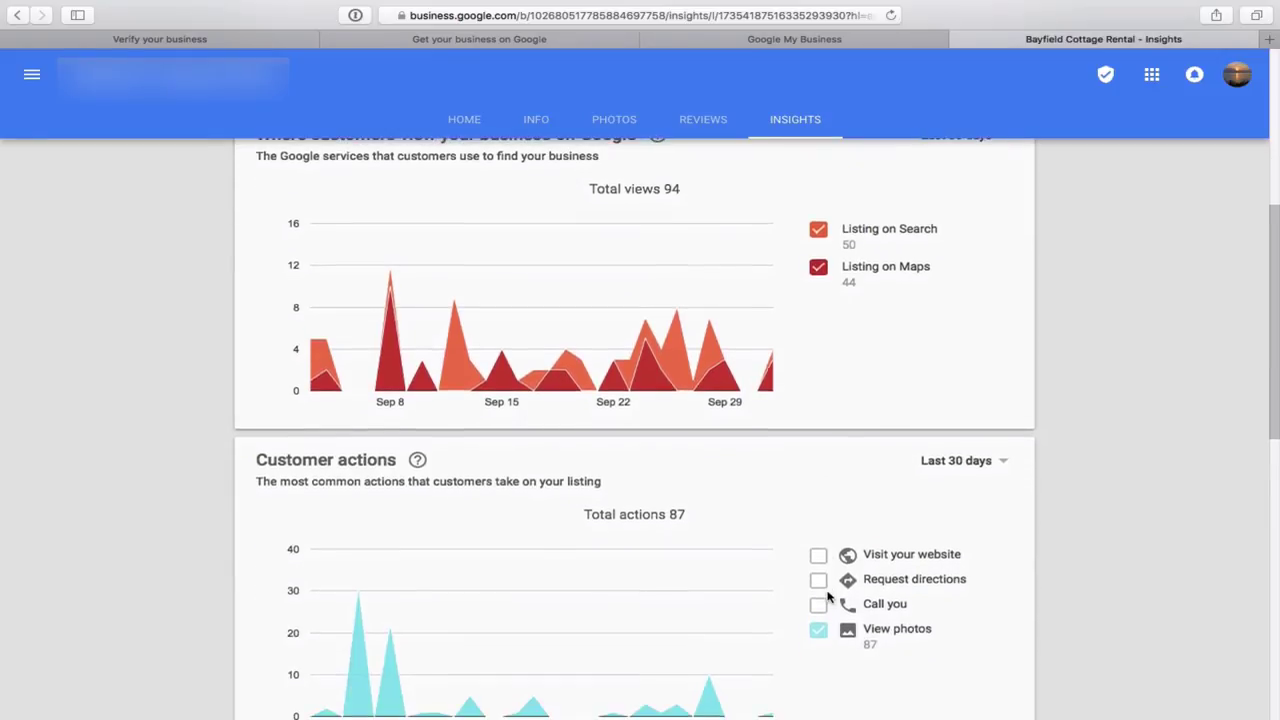
scroll(827, 597, down, 1)
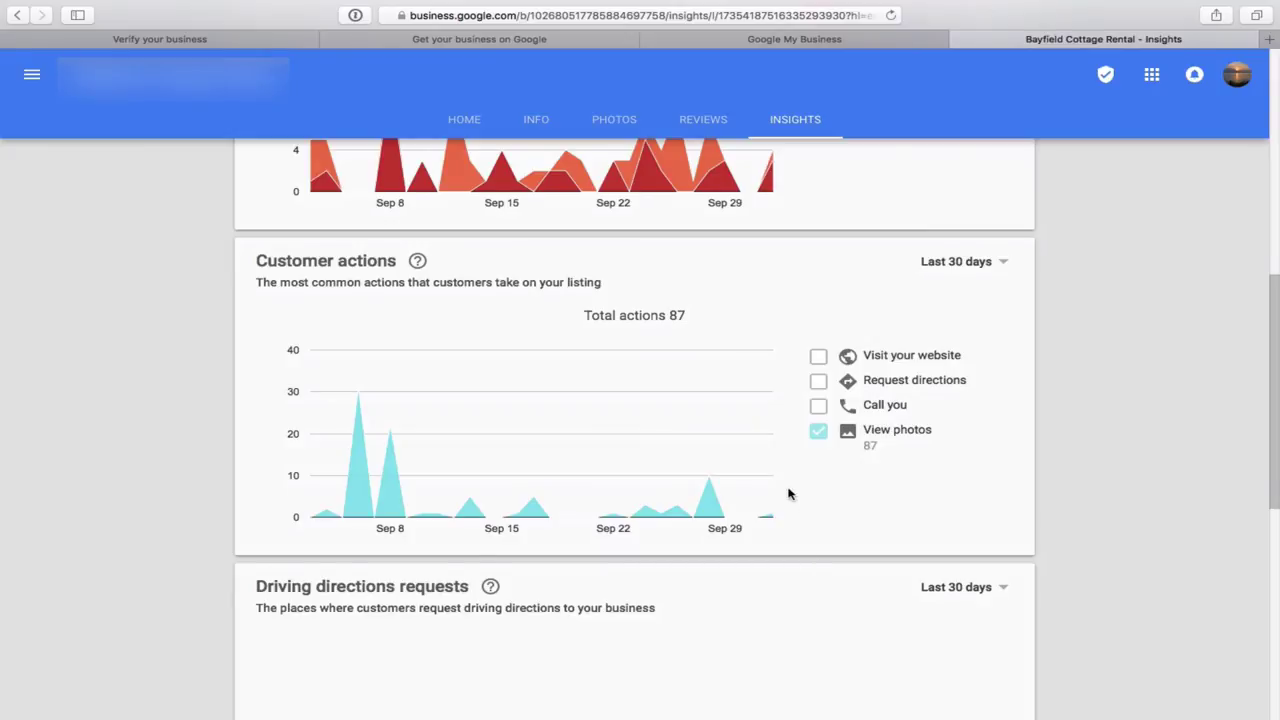
scroll(788, 493, down, 2)
scroll(788, 493, up, 20)
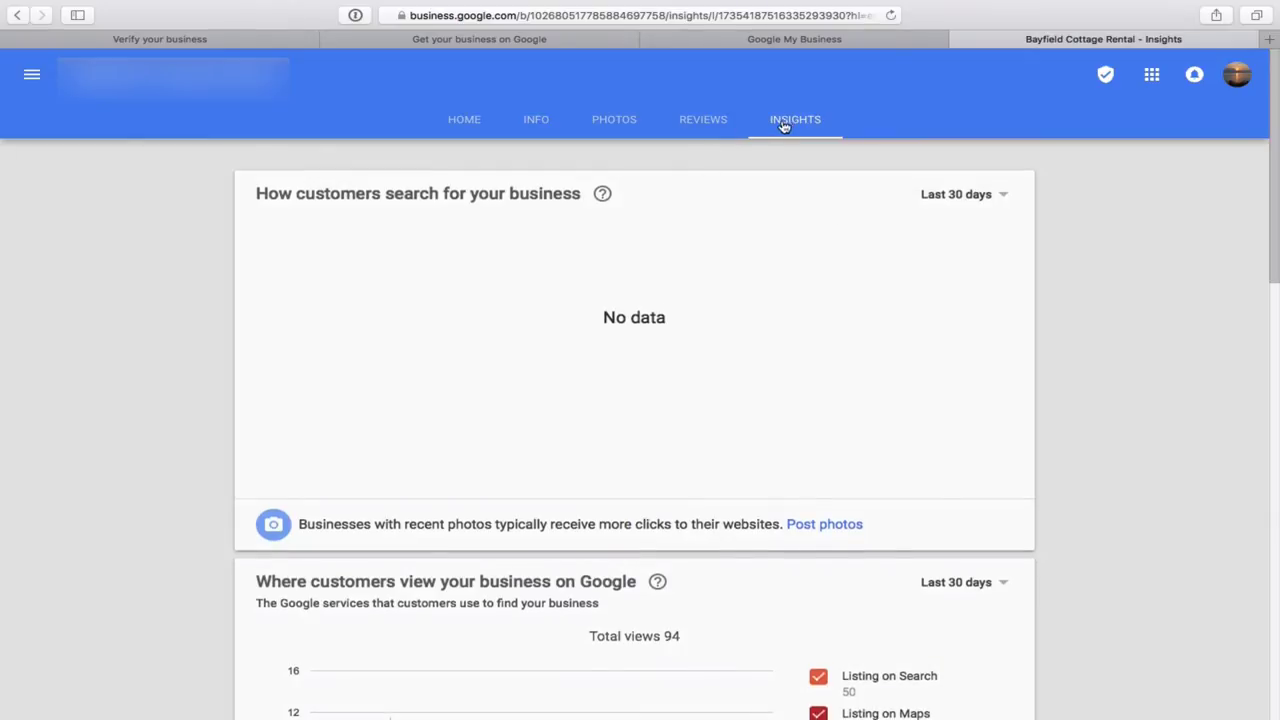
Step: Return to the listing's dashboard home, view the virtual tour offer and close it
click(464, 121)
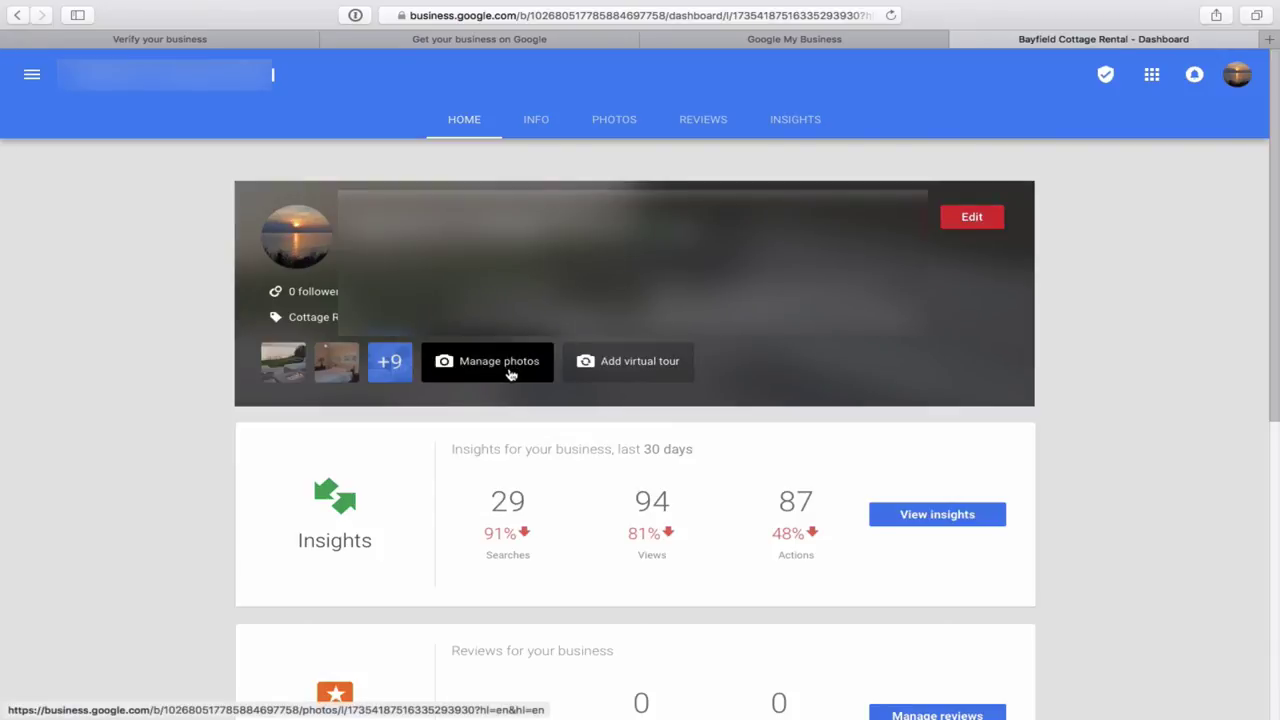
click(654, 374)
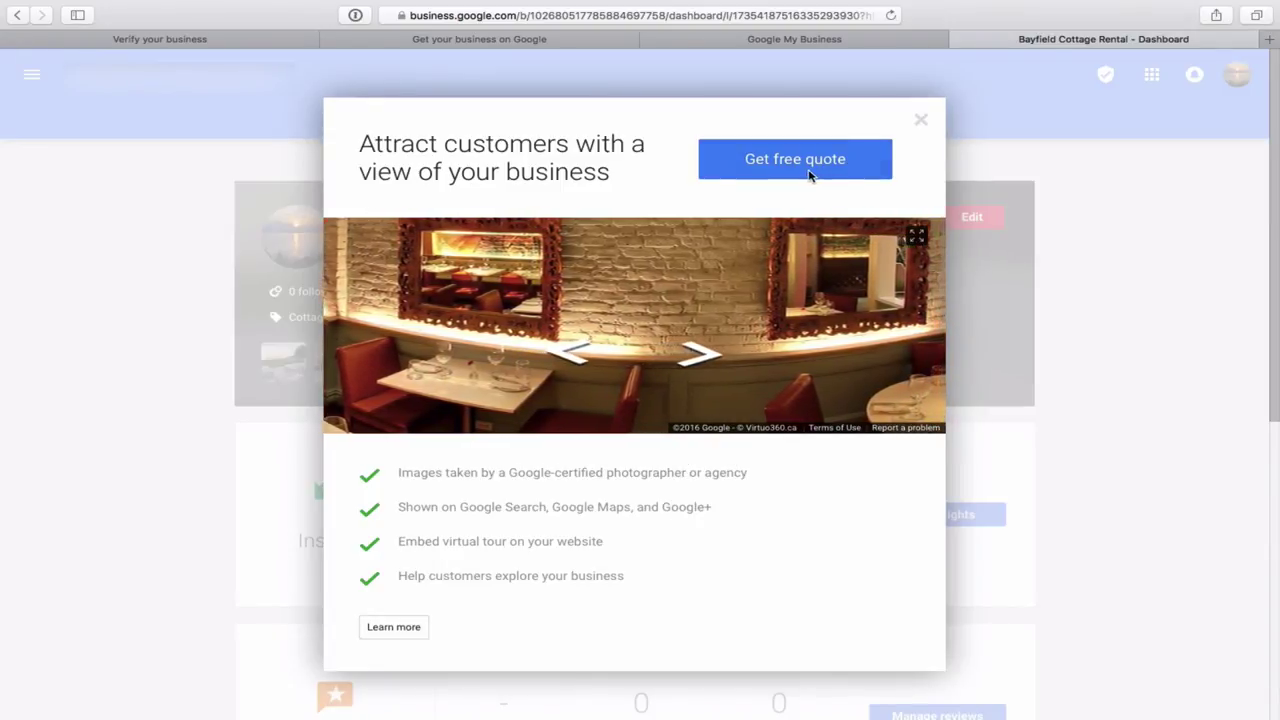
click(921, 120)
Step: Open the business's Google+ page from the listing's dashboard
scroll(1234, 229, down, 10)
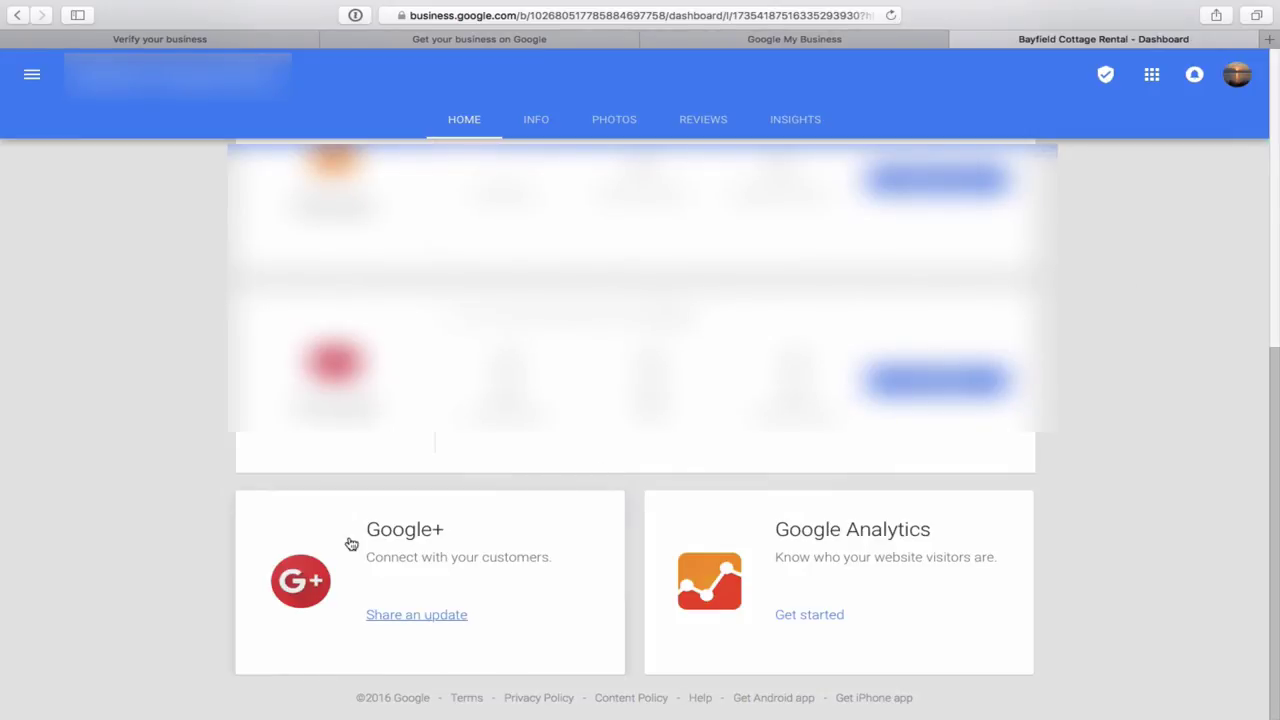
scroll(660, 477, up, 8)
scroll(657, 477, down, 6)
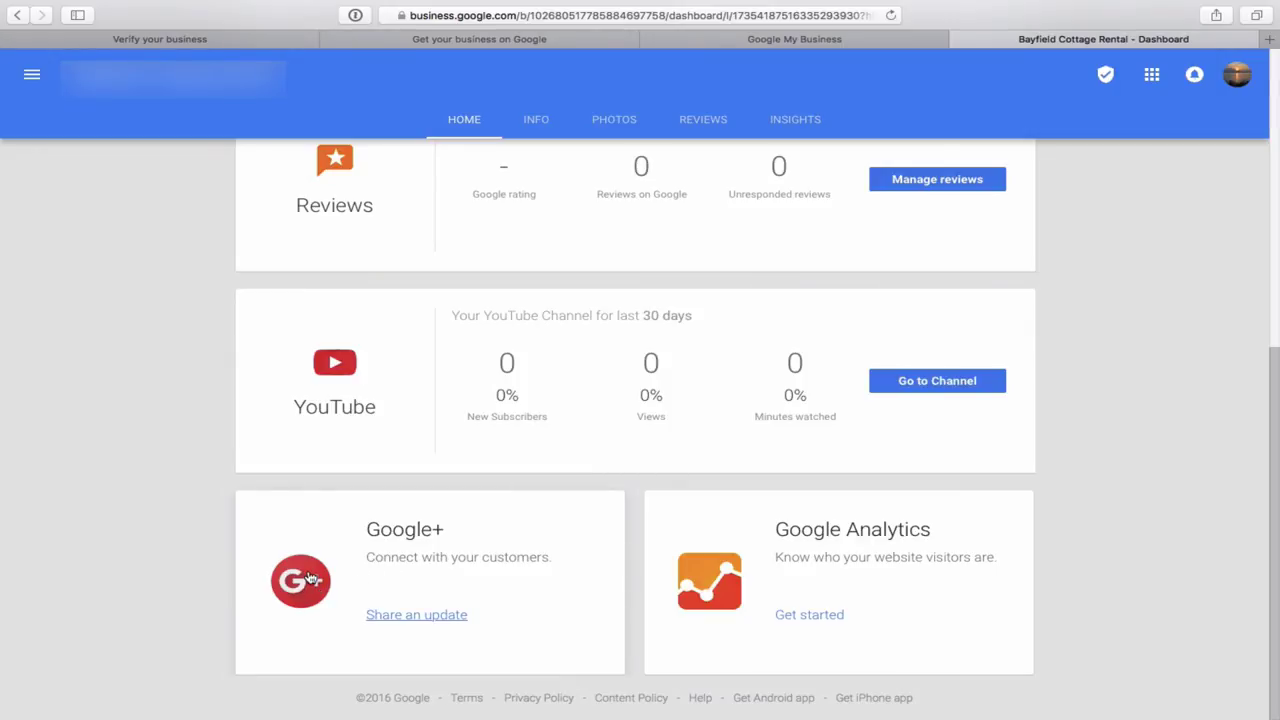
click(410, 533)
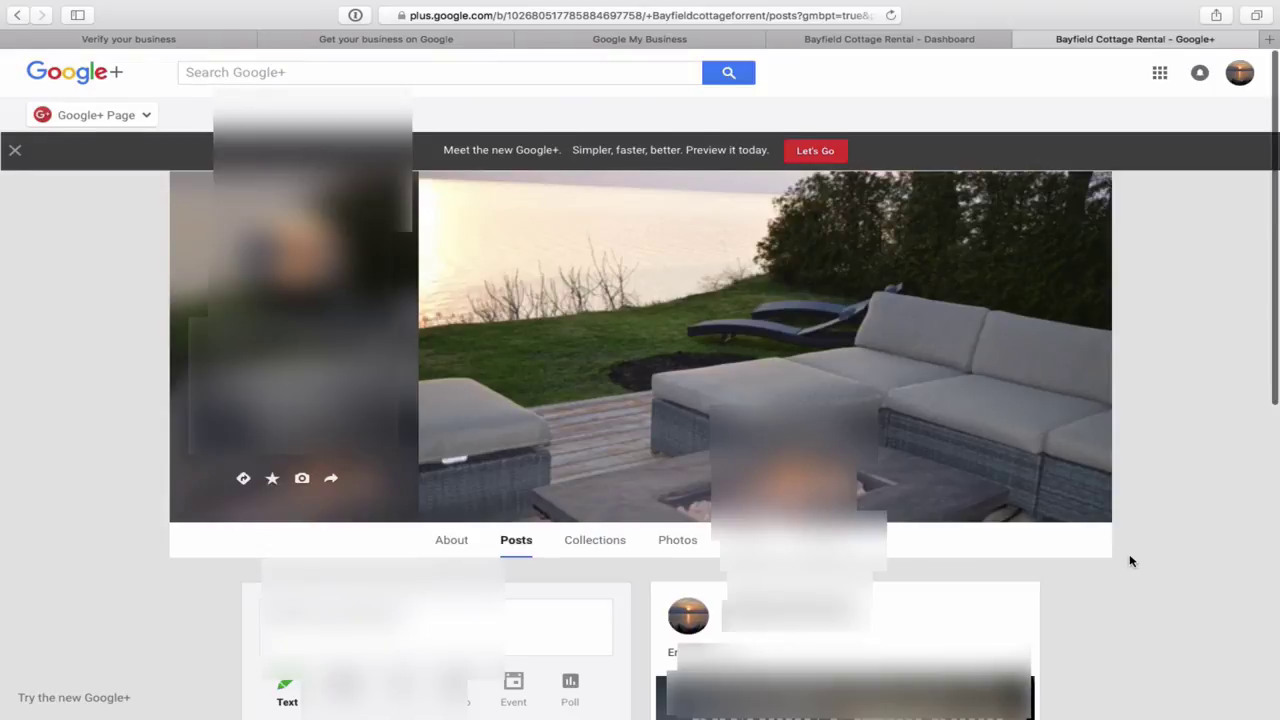
Step: Look through the cottage rental's Google+ page, including its cover photo, the new-post area and the published posts
scroll(1130, 561, down, 2)
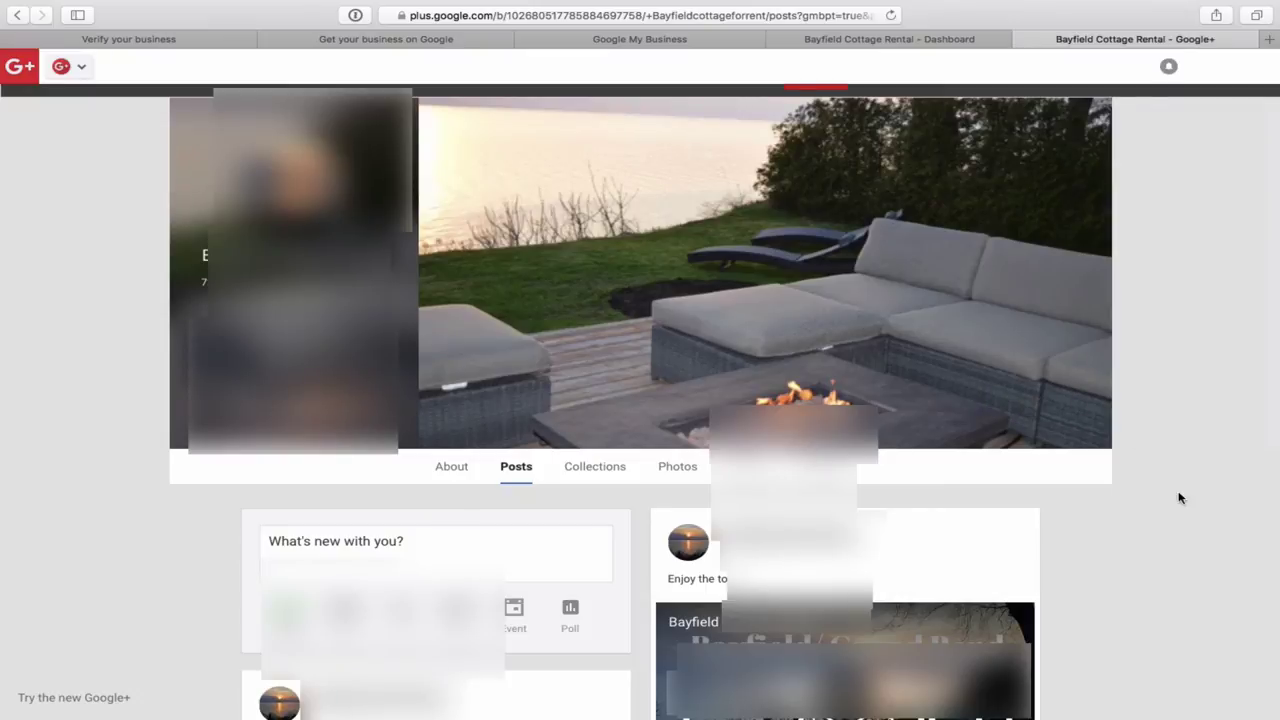
scroll(1170, 517, up, 2)
scroll(1174, 519, down, 1)
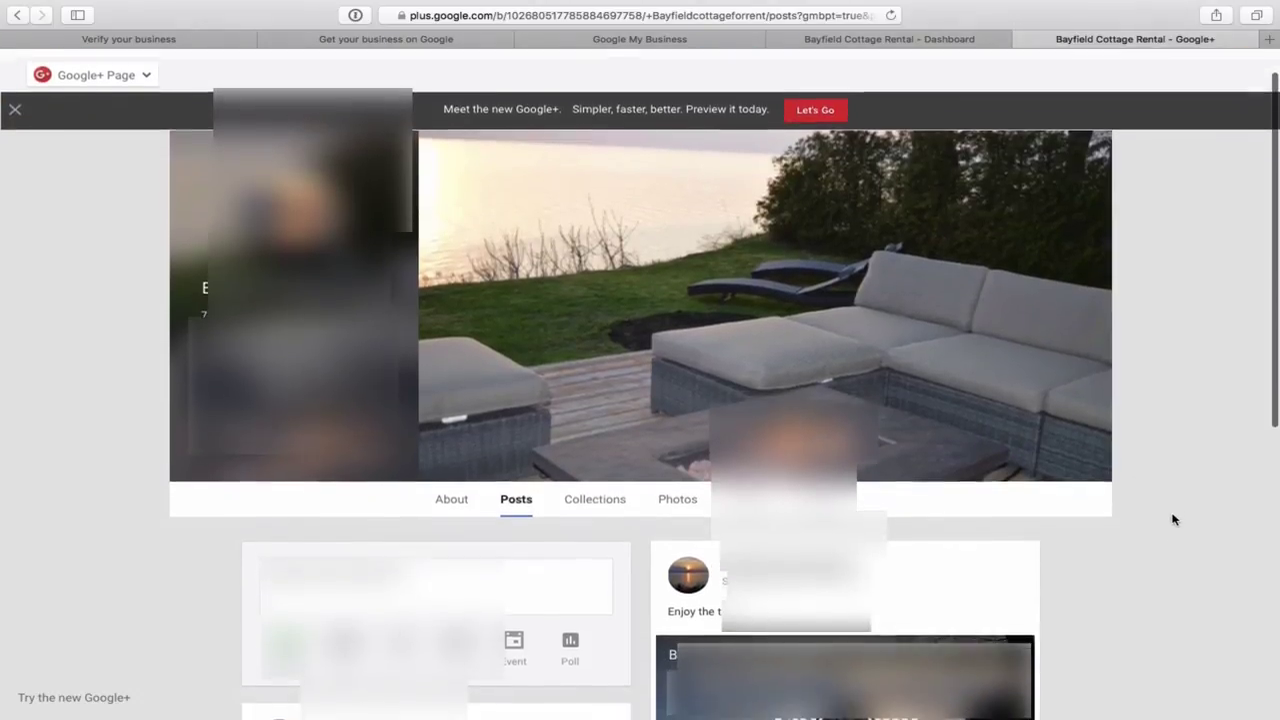
scroll(1174, 519, down, 5)
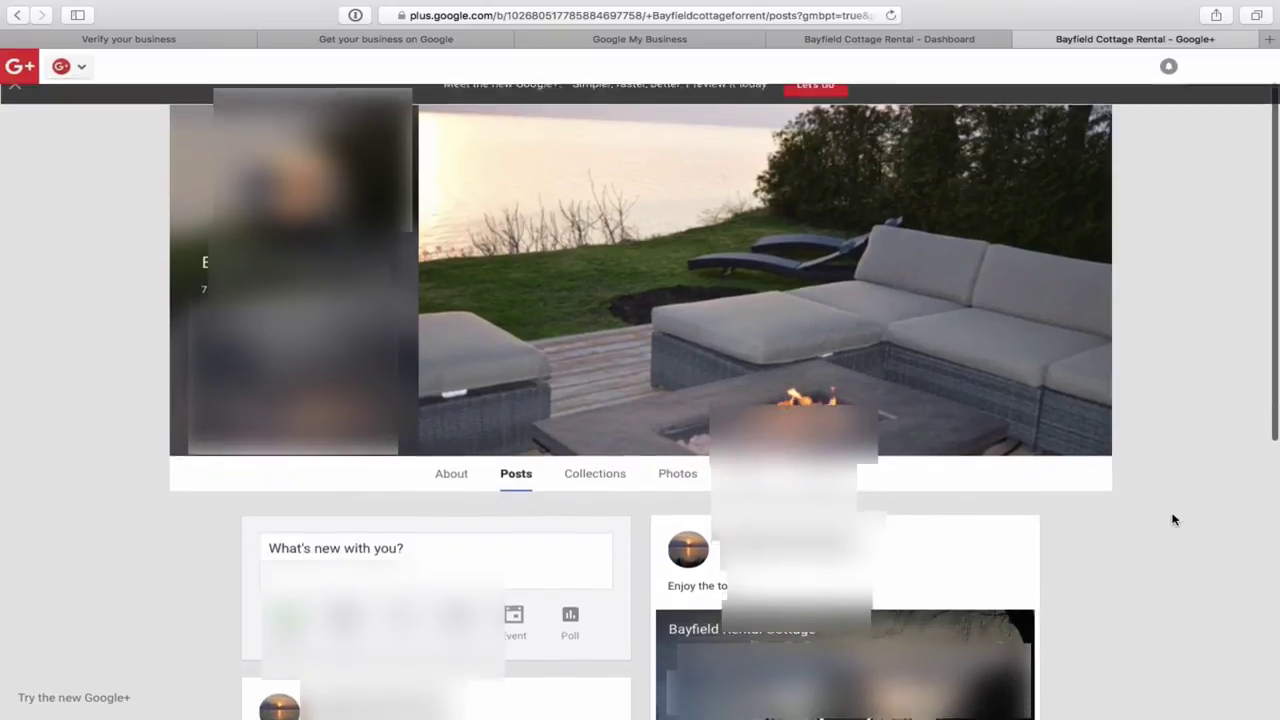
scroll(1174, 519, down, 3)
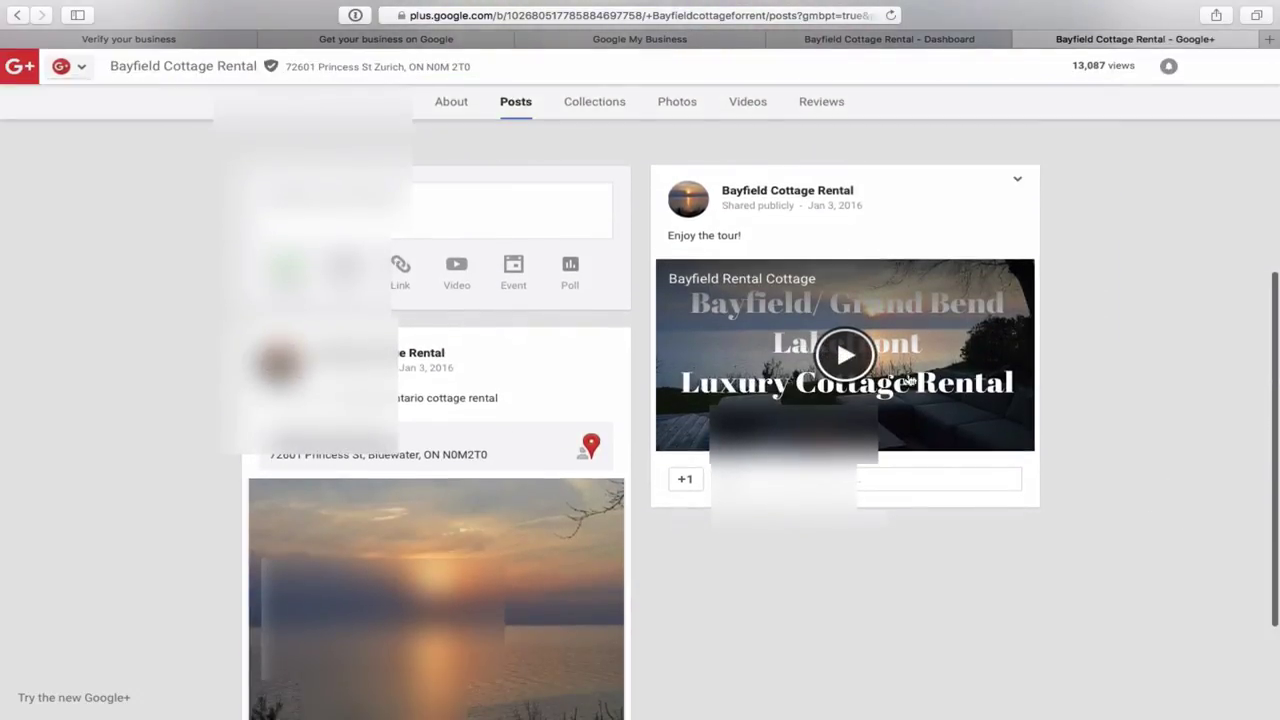
scroll(1106, 430, down, 4)
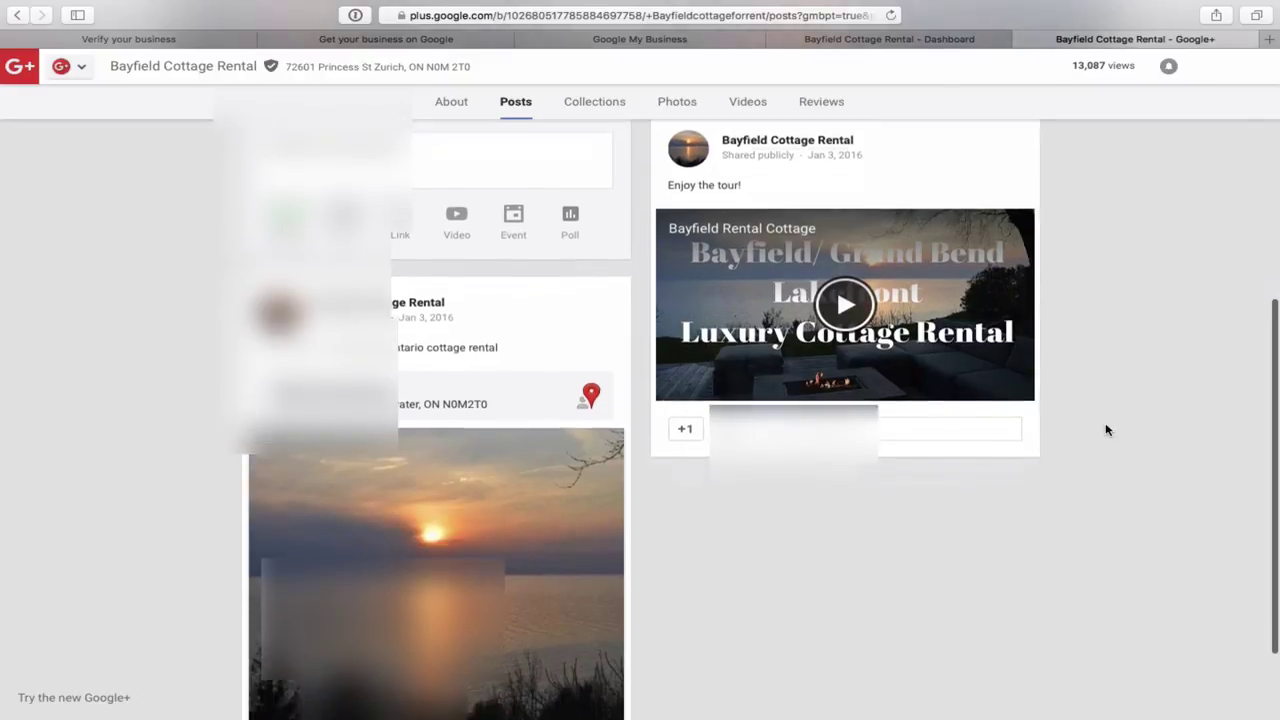
scroll(1106, 430, up, 3)
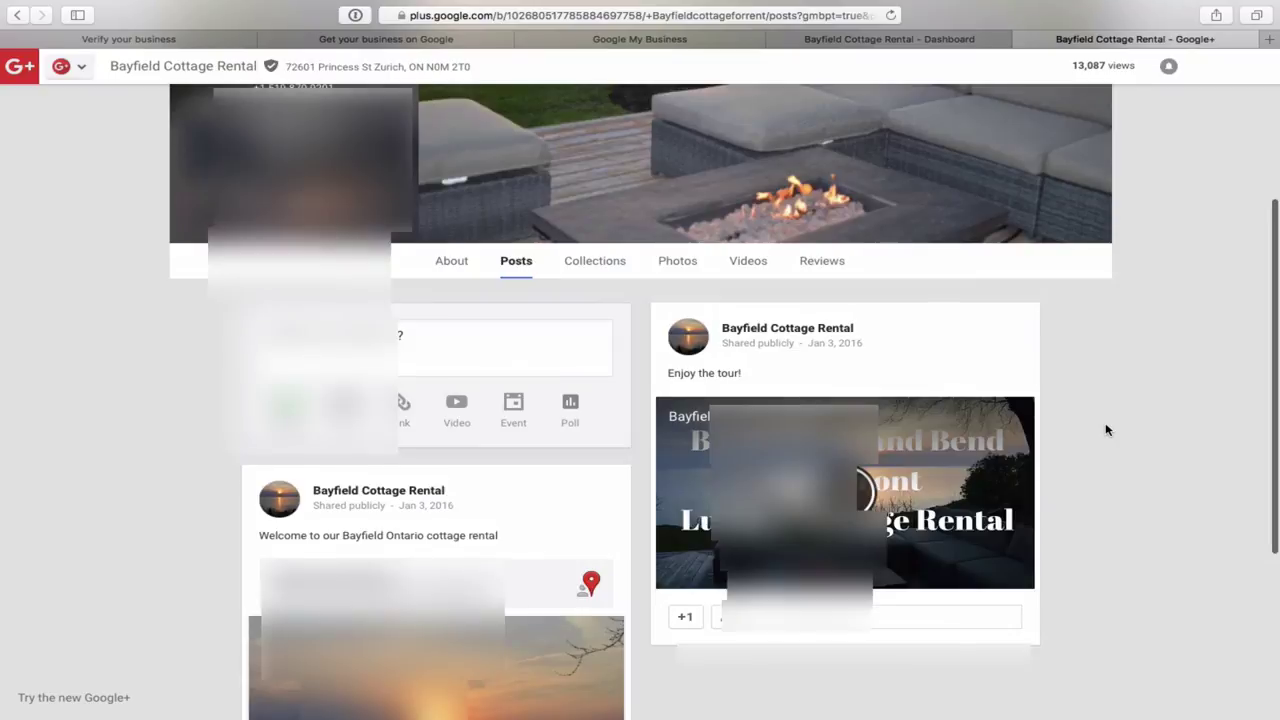
scroll(1106, 430, up, 2)
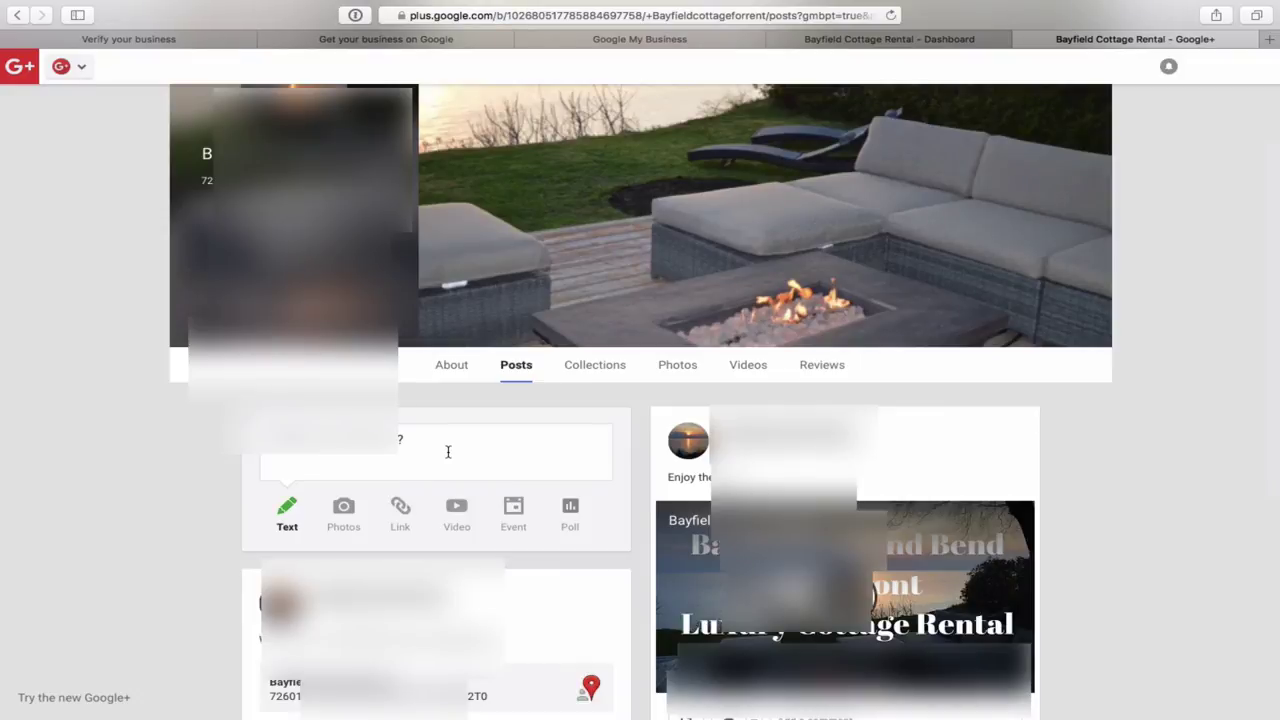
scroll(448, 452, up, 2)
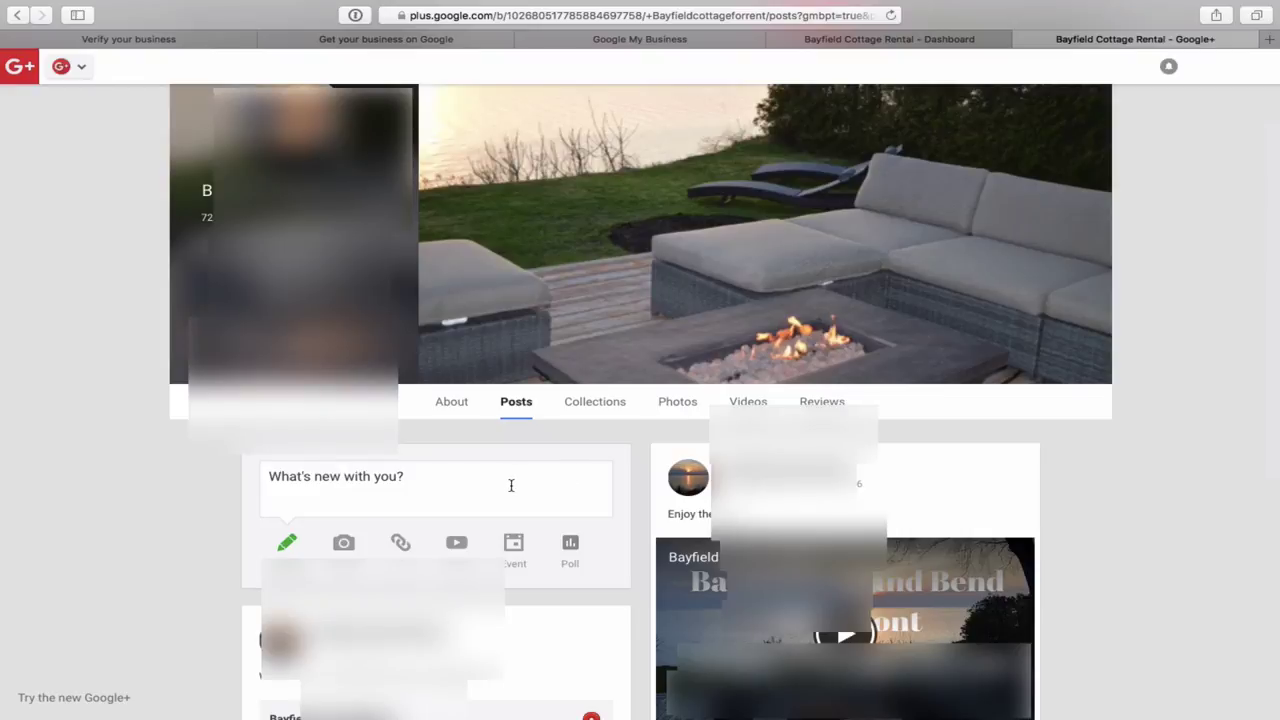
scroll(1204, 416, up, 2)
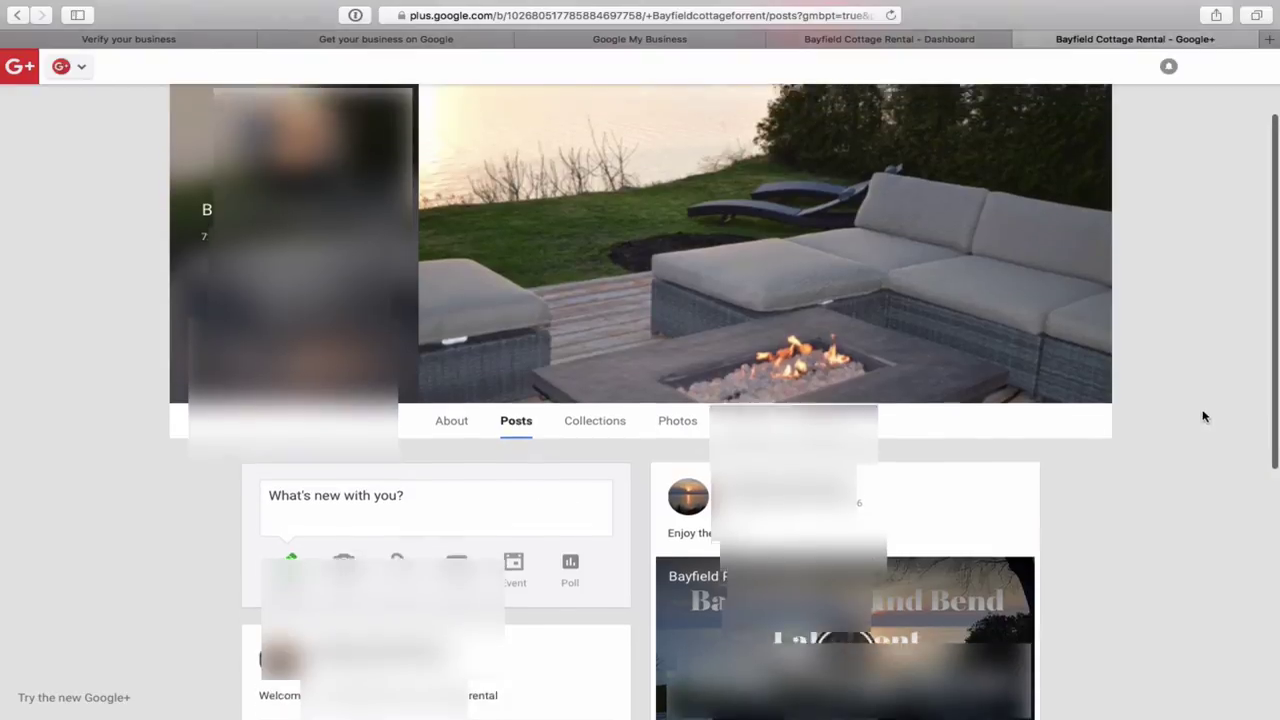
scroll(1204, 416, up, 1)
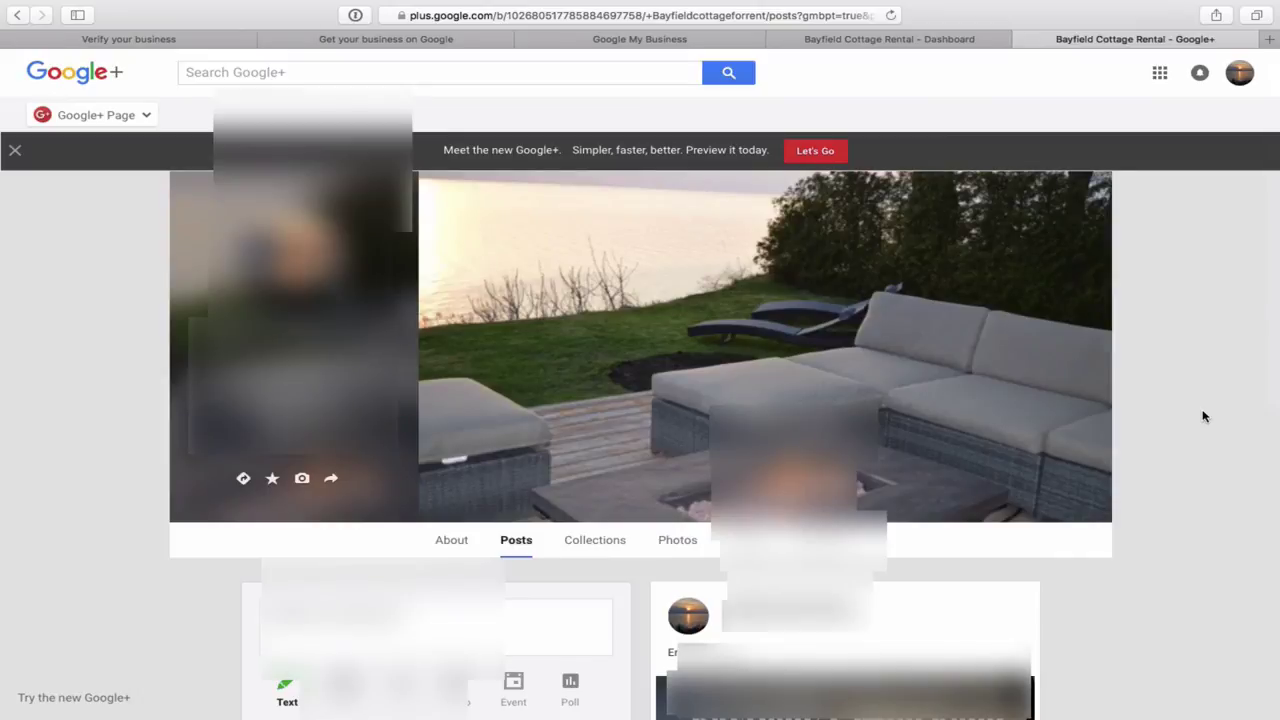